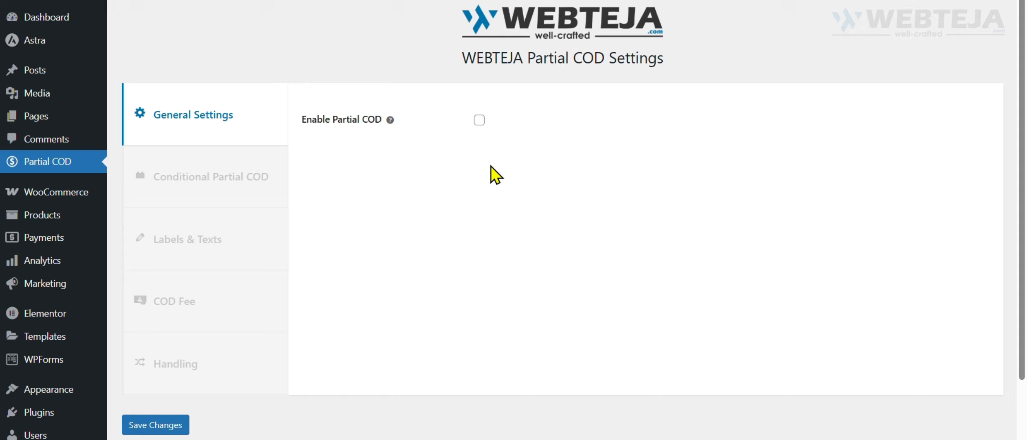
Enable Partial COD in the general settings and turn on Enable Partial COD Globally.
left_click_drag(338, 122, 306, 120)
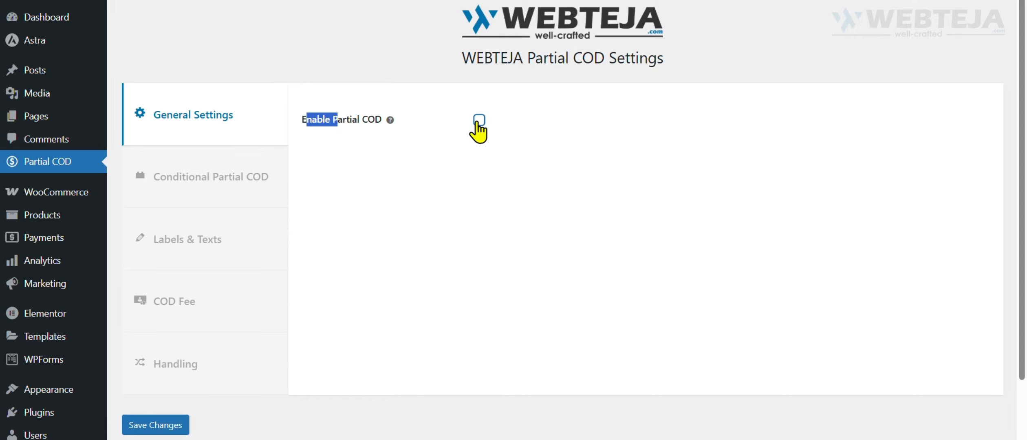
left_click(478, 121)
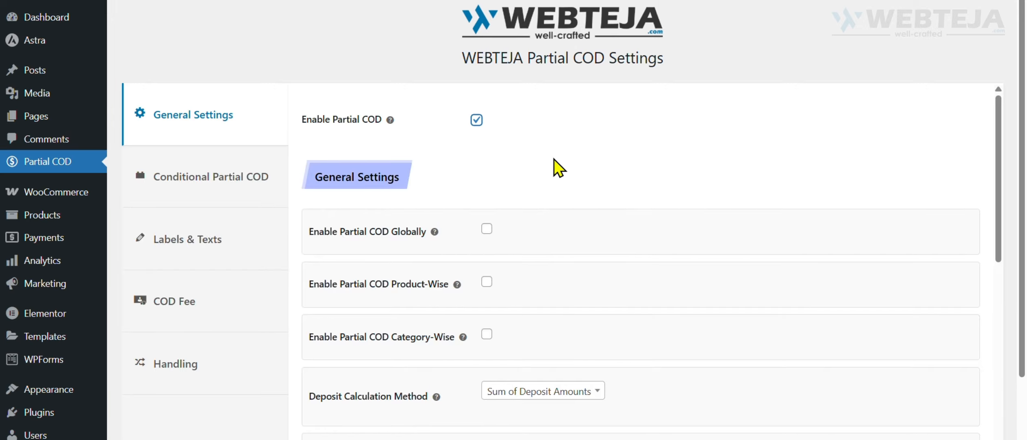
scroll(591, 163, "down", 2)
left_click(486, 163)
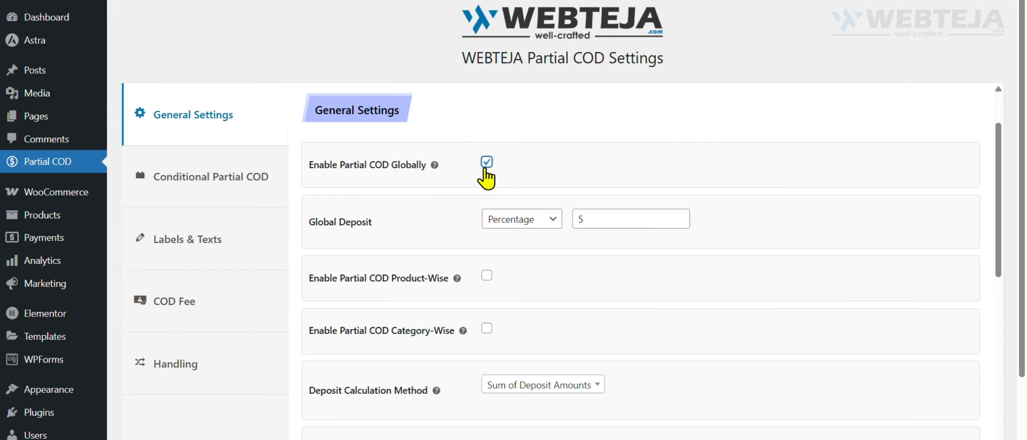
Set the global deposit type to Percentage with a value of 5 and save the settings.
left_click(517, 222)
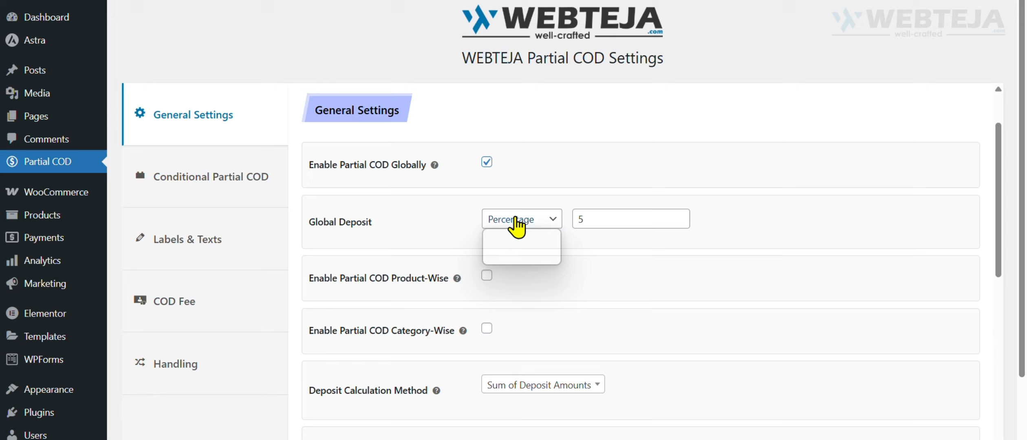
left_click(522, 256)
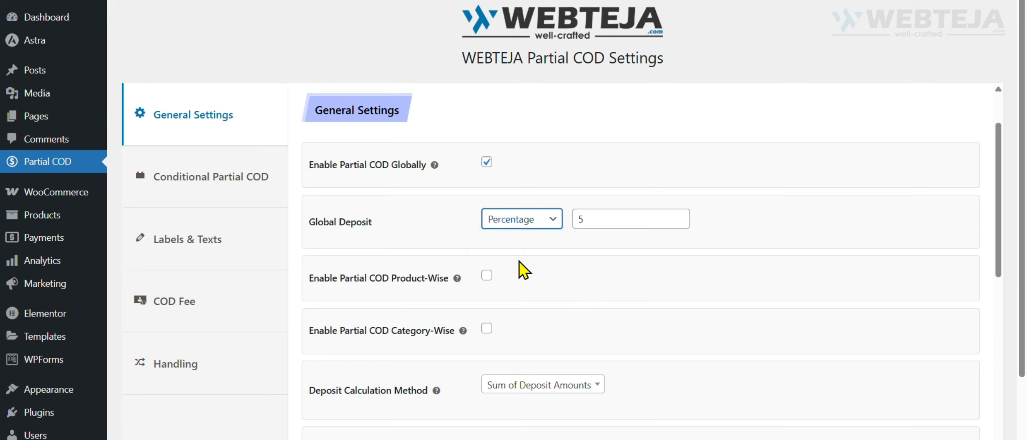
left_click(614, 219)
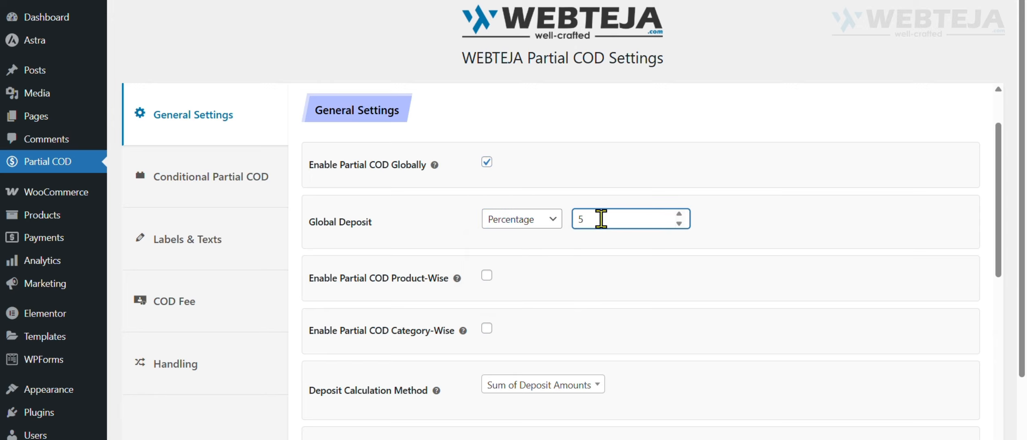
left_click(526, 222)
left_click(528, 237)
left_click(526, 220)
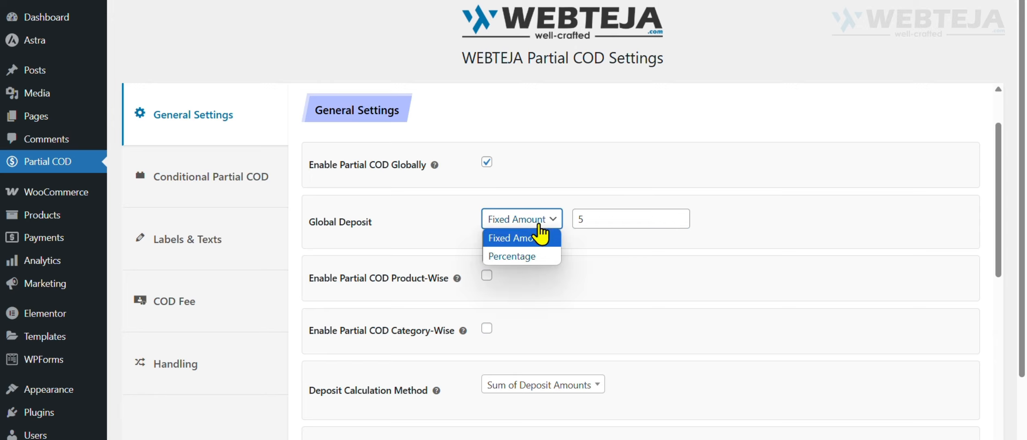
left_click(538, 254)
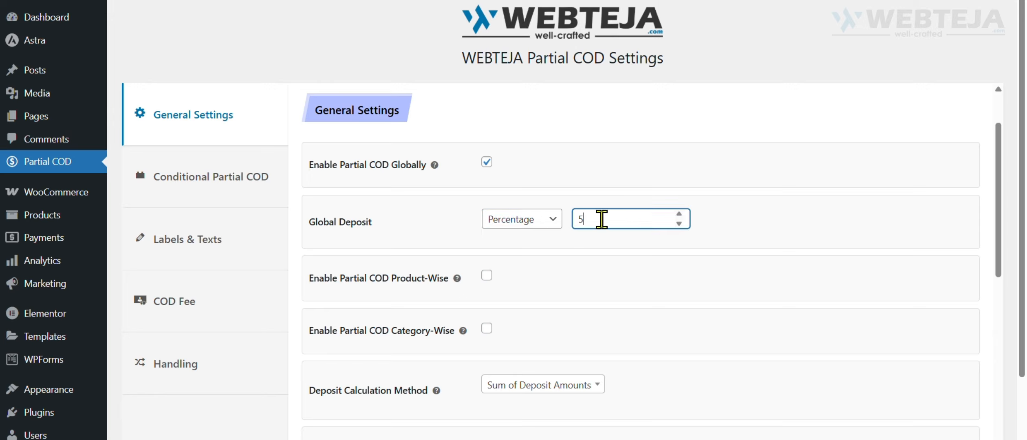
scroll(291, 373, "down", 8)
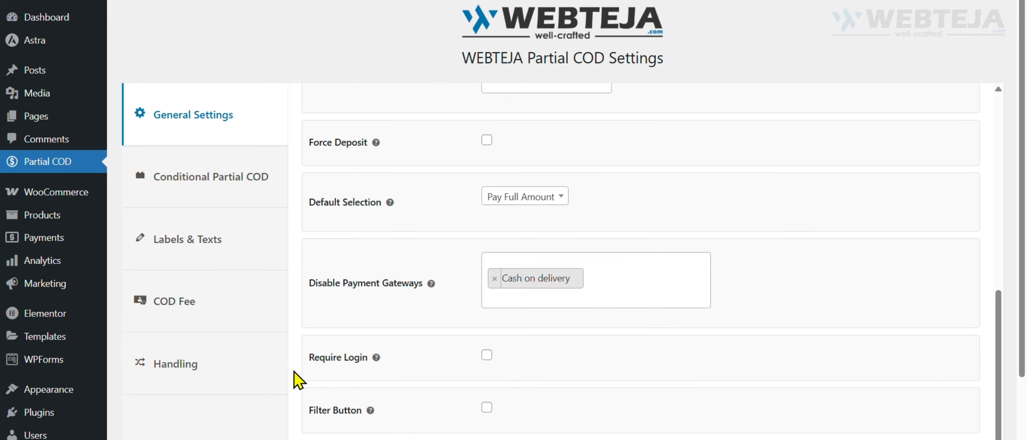
scroll(291, 373, "down", 3)
left_click(161, 394)
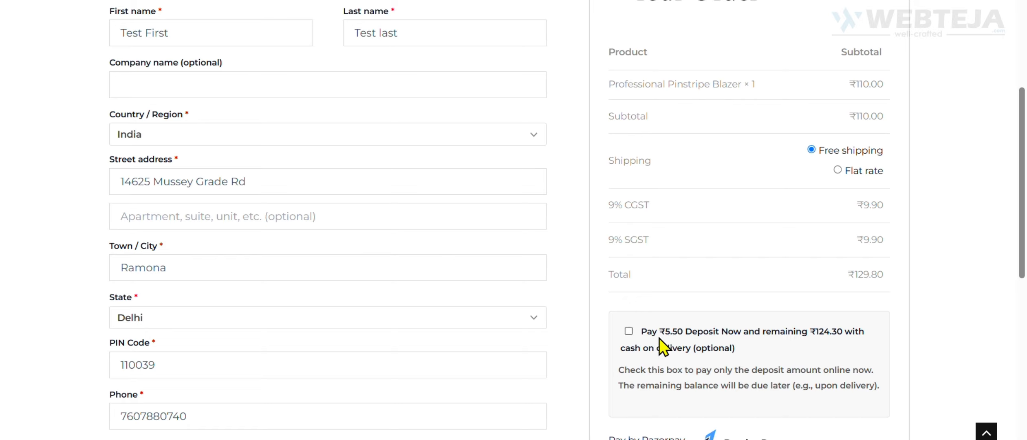
Choose to pay only the deposit on the store's checkout page and review the deposit and remaining amounts.
left_click(627, 324)
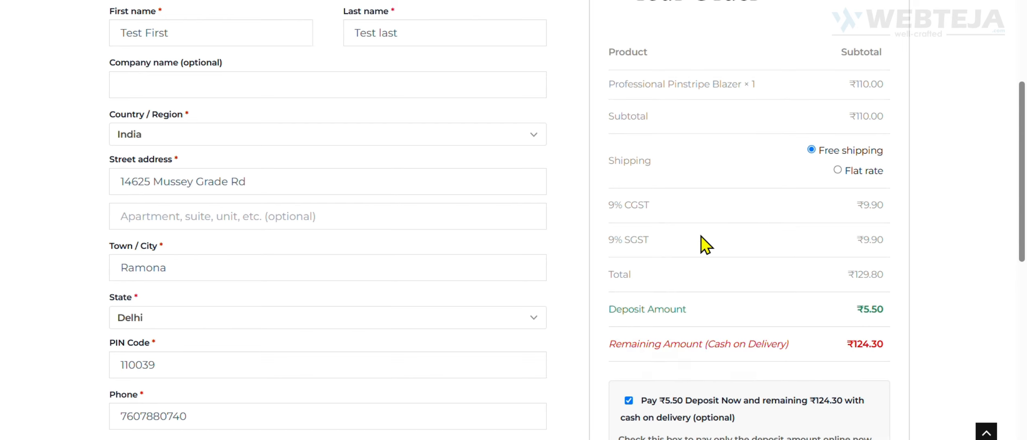
scroll(644, 328, "down", 3)
left_click_drag(610, 175, 788, 214)
left_click(722, 205)
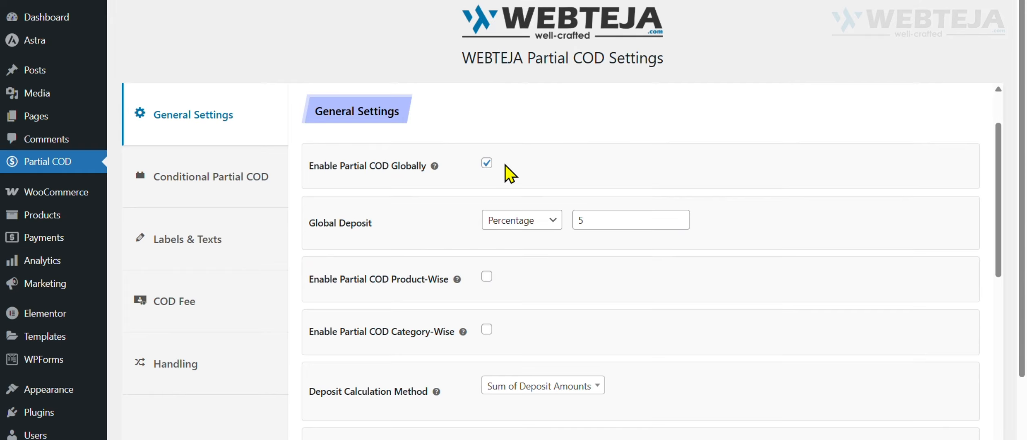
Turn on Enable Partial COD Product-Wise in the general settings and save the changes.
scroll(505, 165, "down", 2)
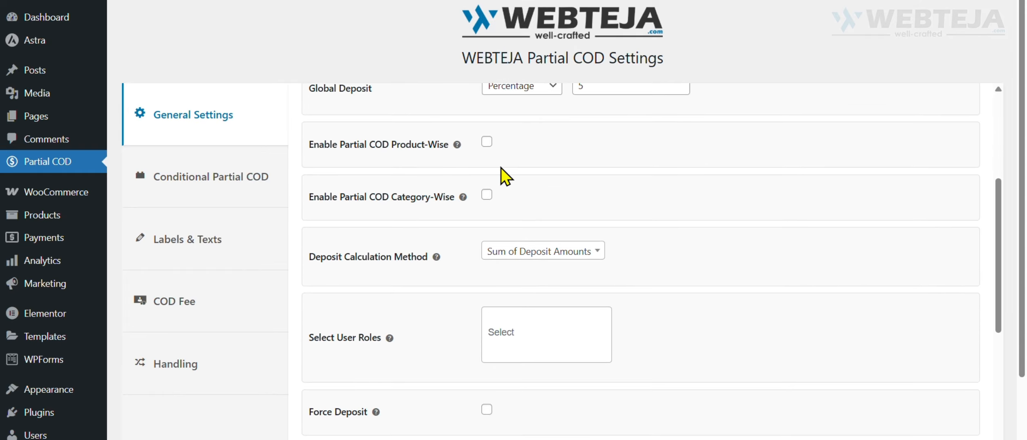
left_click_drag(325, 142, 430, 148)
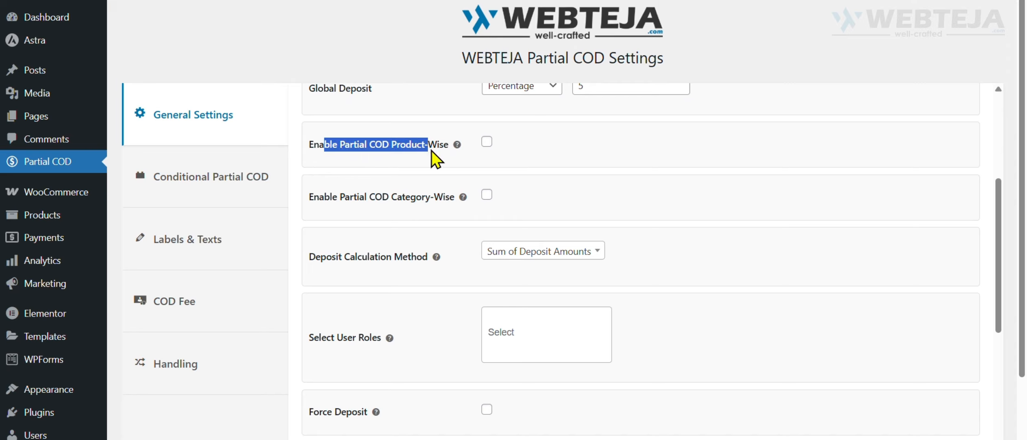
left_click(487, 143)
left_click(531, 145)
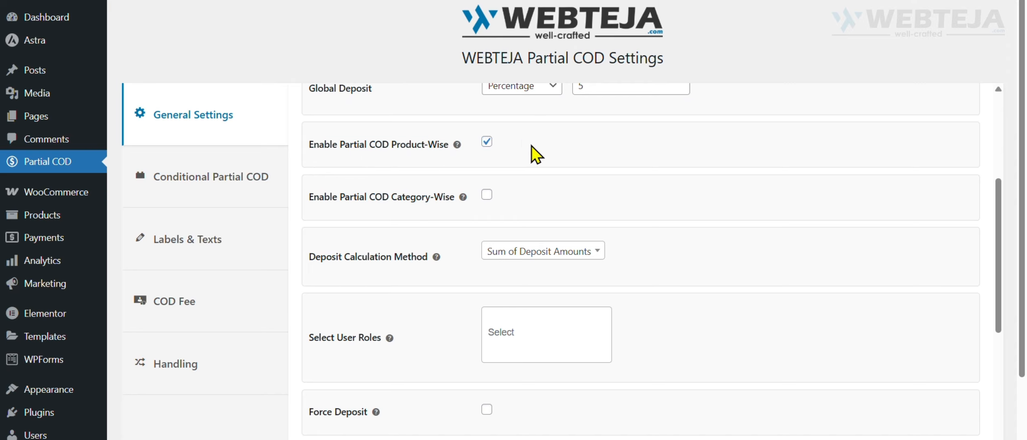
scroll(297, 408, "down", 5)
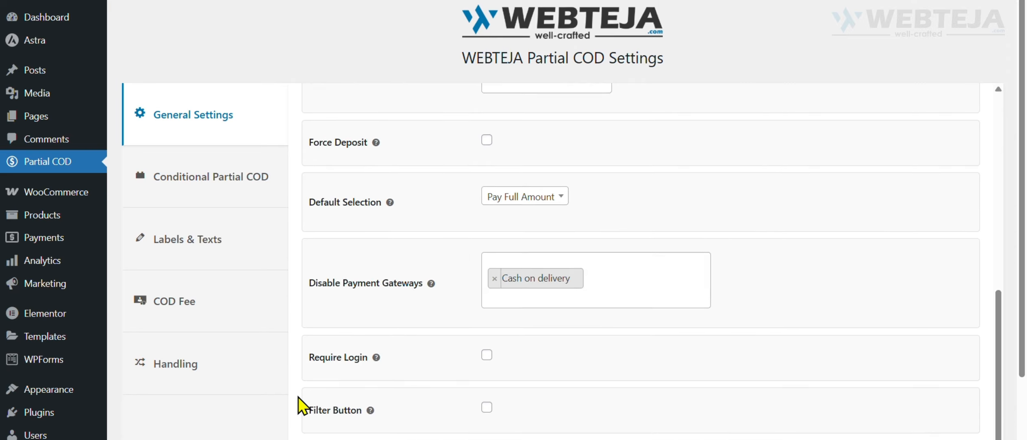
scroll(298, 409, "down", 2)
left_click(167, 394)
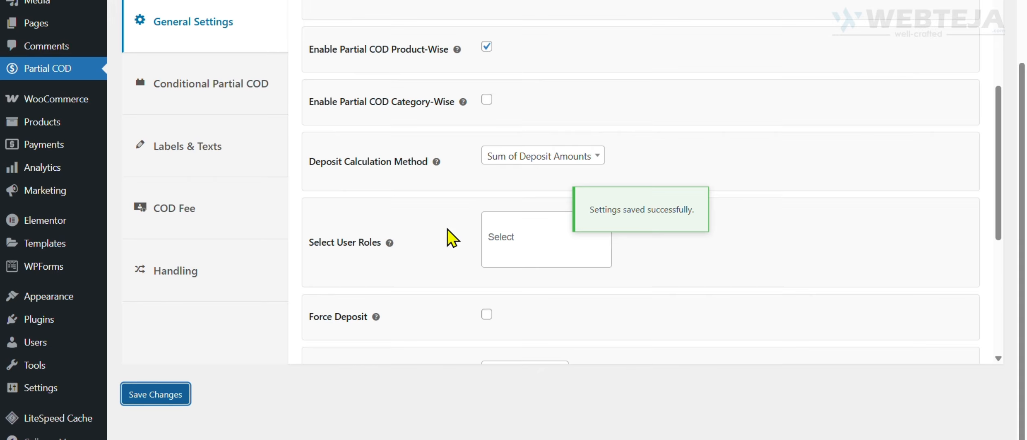
Open a product for editing in a new browser tab and display its Partial COD product data settings.
mouse_move(100, 122)
right_click(139, 125)
left_click(206, 141)
key("ctrl+Tab")
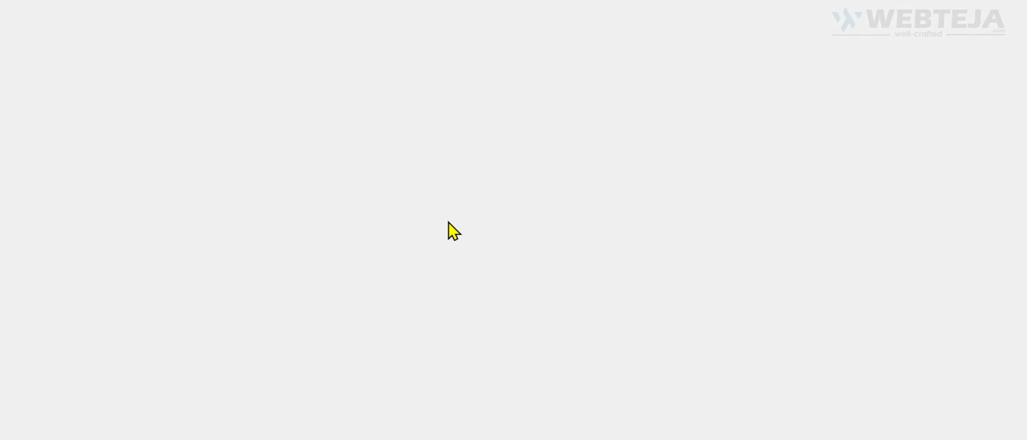
scroll(304, 239, "down", 8)
left_click(238, 185)
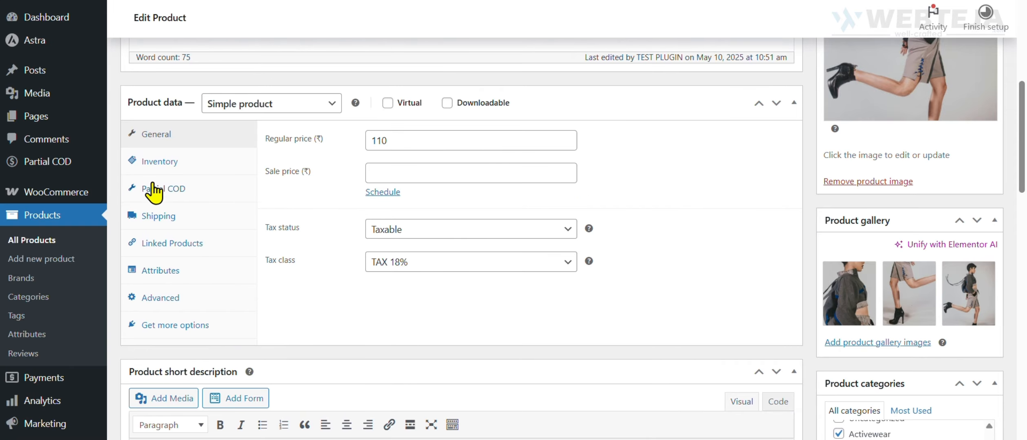
left_click(168, 190)
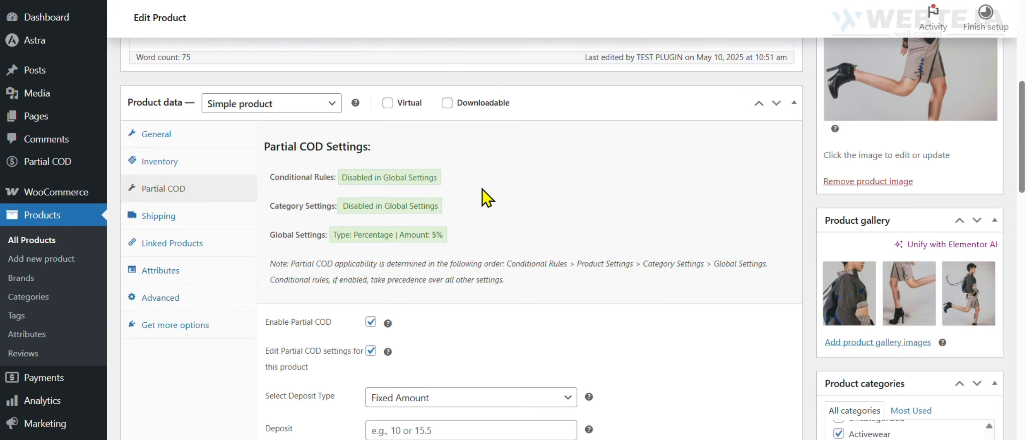
scroll(482, 190, "down", 2)
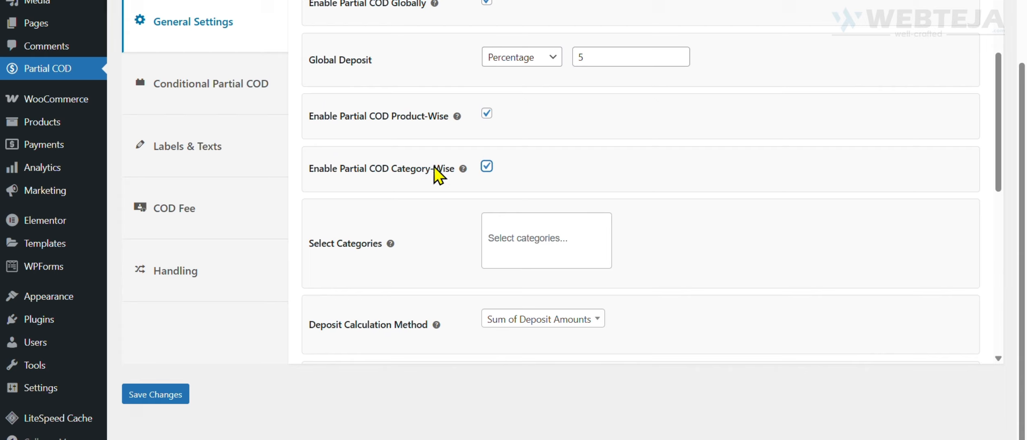
Turn on Enable Partial COD Category-Wise for the Activewear and Casual categories and save the settings.
left_click(487, 166)
left_click(487, 166)
left_click(536, 243)
scroll(546, 332, "down", 3)
scroll(548, 334, "up", 5)
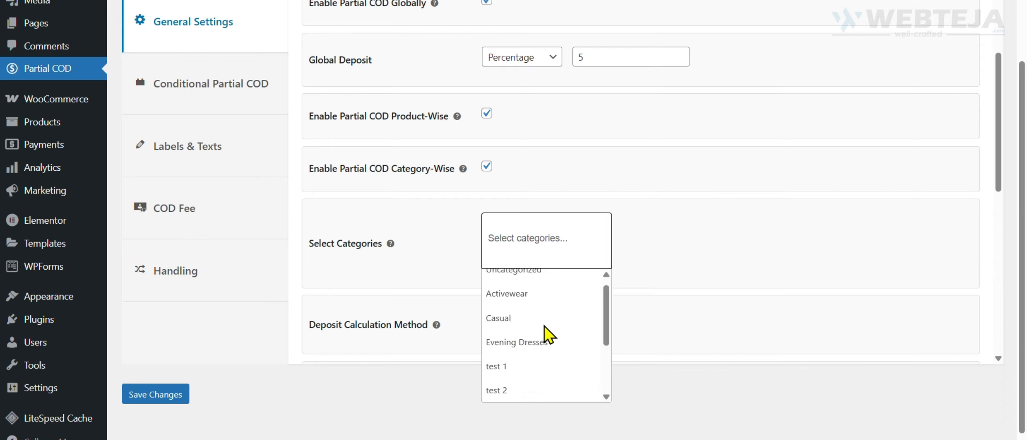
left_click(498, 306)
left_click(575, 238)
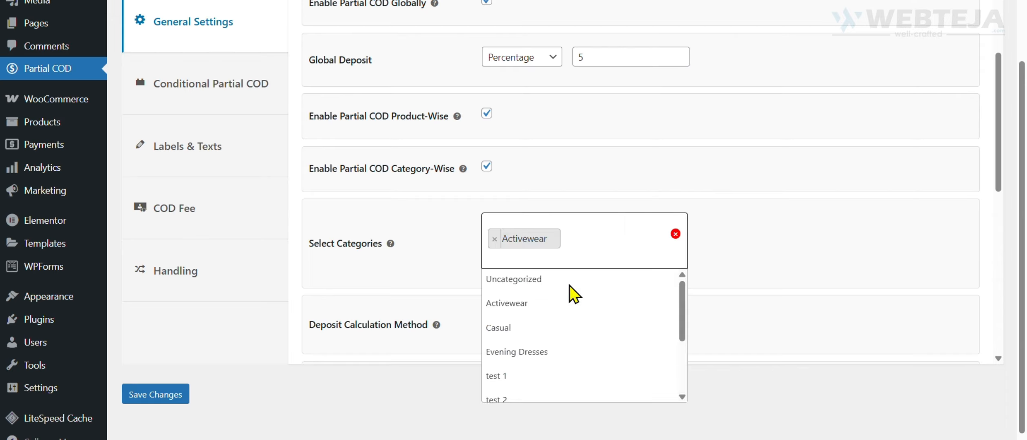
left_click(513, 321)
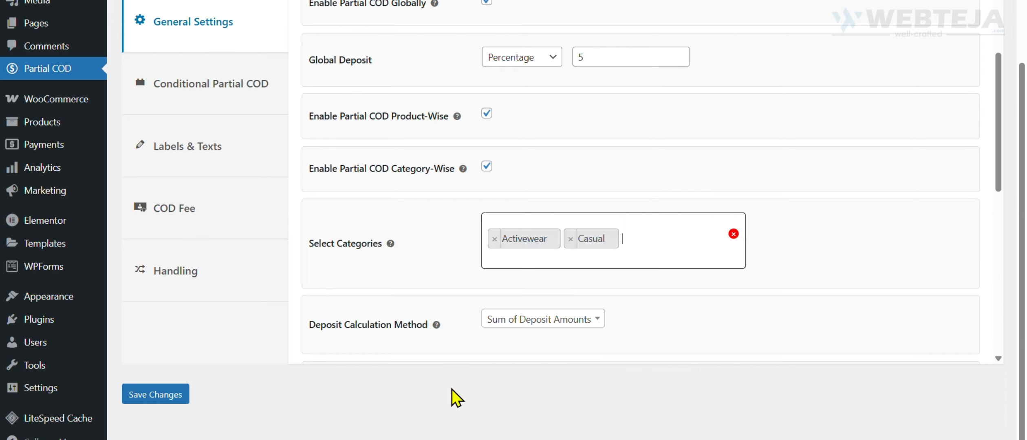
left_click(159, 400)
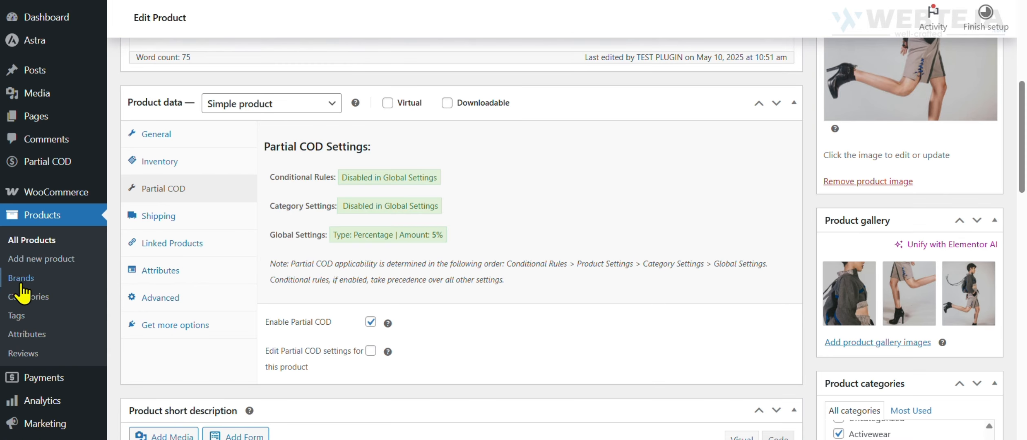
Open the Casual product category for editing.
left_click(25, 296)
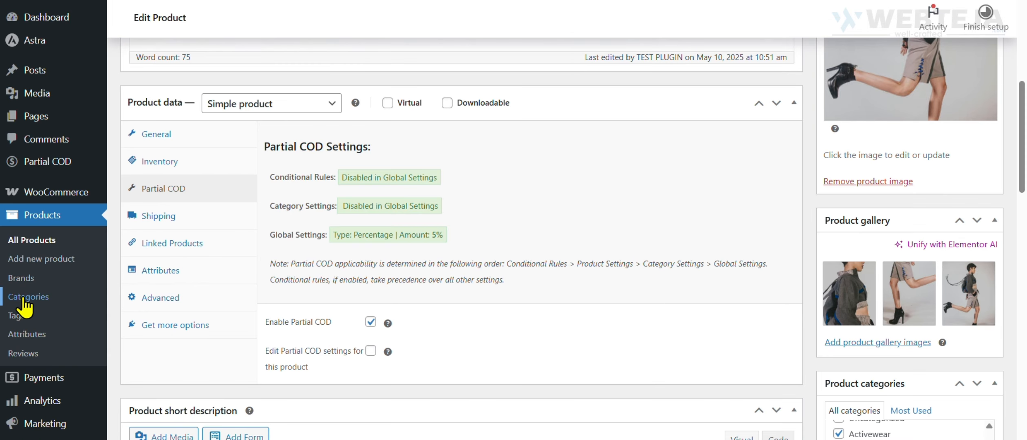
mouse_move(356, 3)
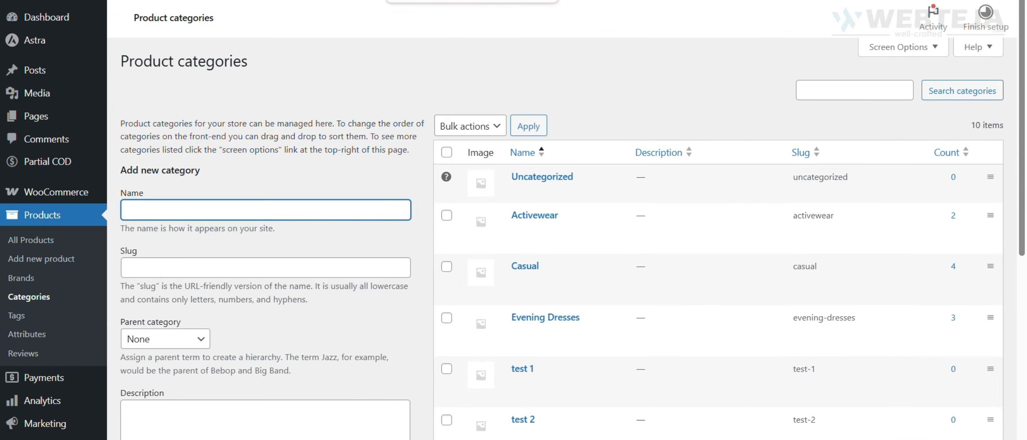
left_click(519, 281)
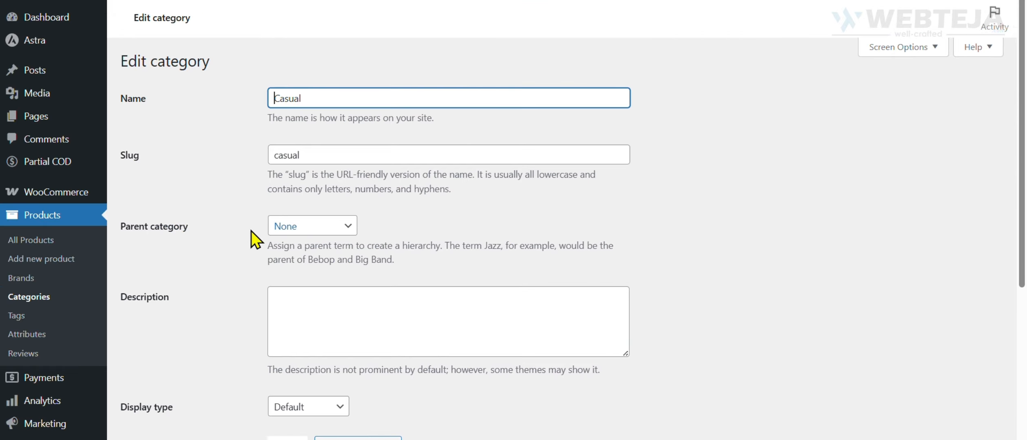
scroll(286, 251, "down", 5)
scroll(275, 257, "up", 3)
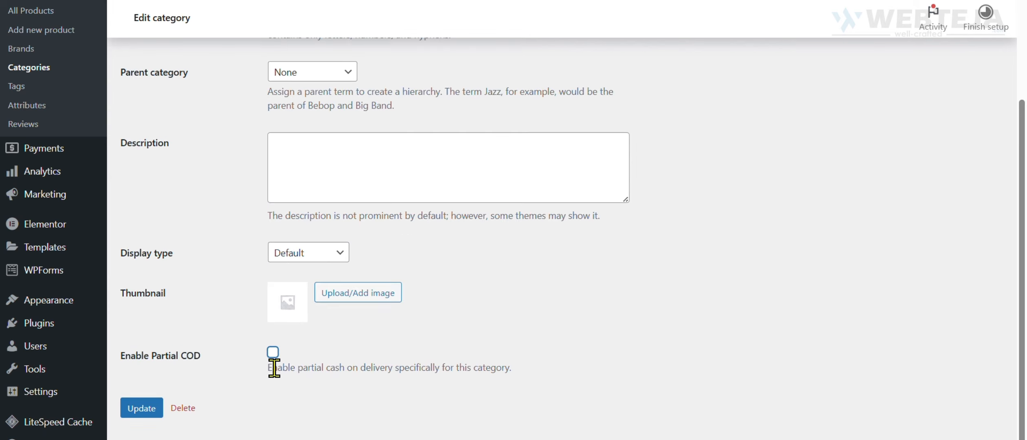
Enable Partial COD for the Casual category with deposit type Fixed Amount and a deposit of 10.
left_click(273, 352)
scroll(281, 351, "down", 3)
left_click(283, 349)
type("10")
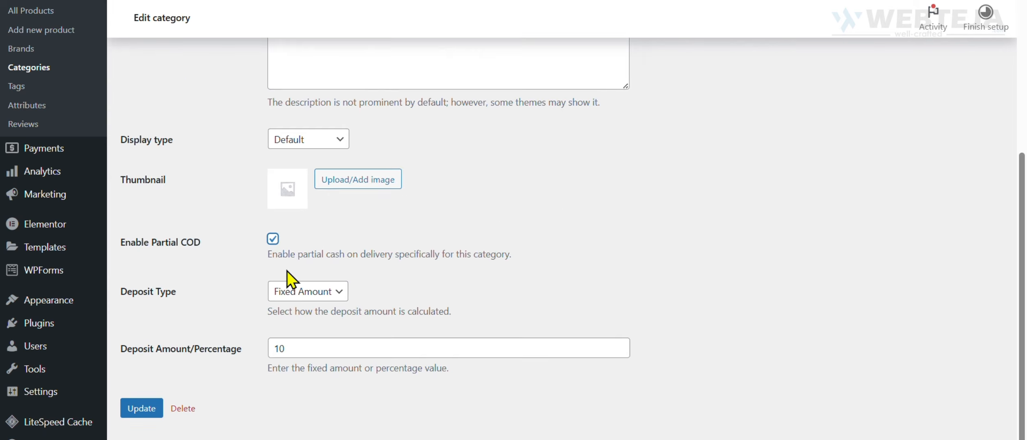
left_click(289, 294)
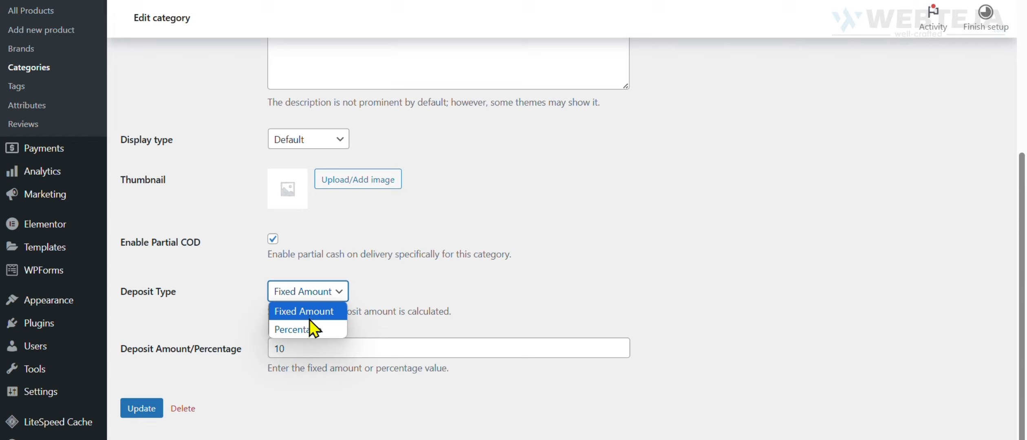
left_click(311, 317)
left_click(314, 350)
left_click(269, 422)
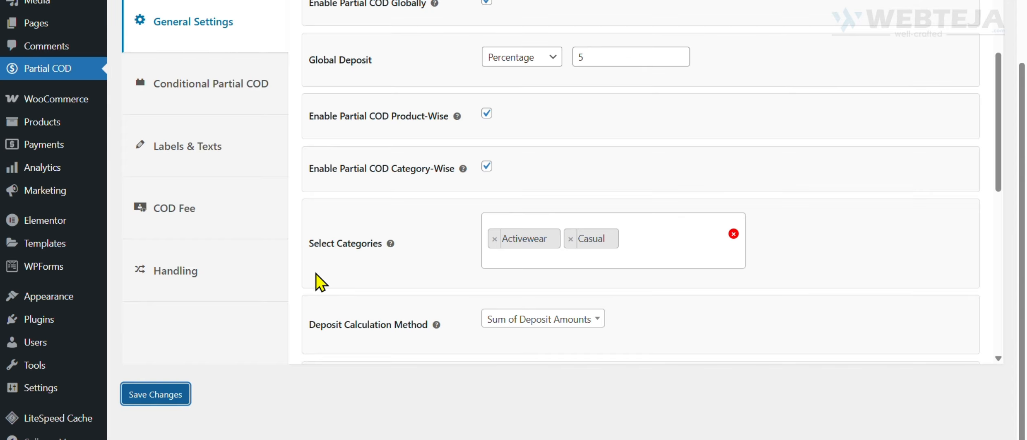
Return to the Partial COD general settings, review the Deposit Calculation Method choices and keep Sum of Deposit Amounts.
scroll(317, 274, "up", 4)
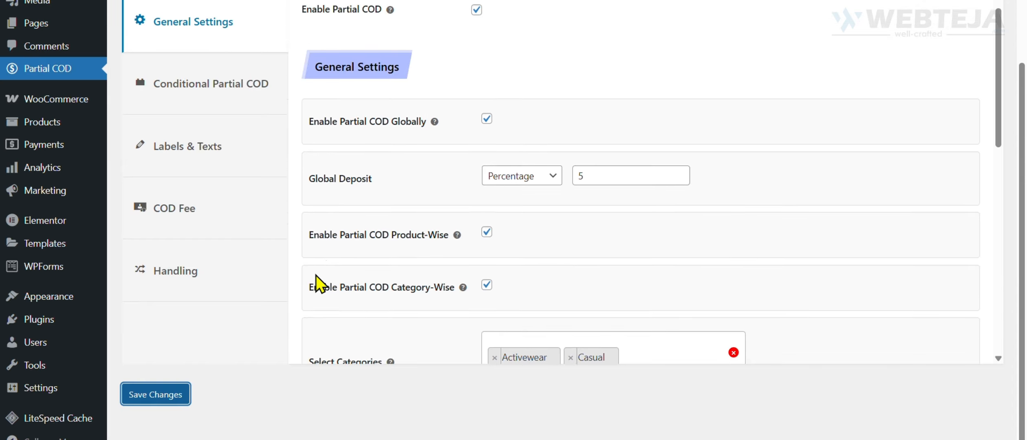
scroll(664, 263, "down", 8)
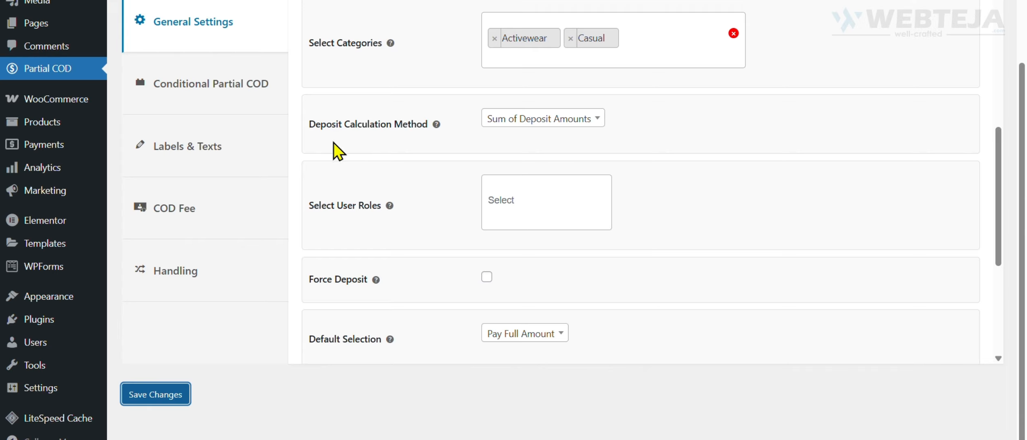
left_click_drag(308, 125, 416, 137)
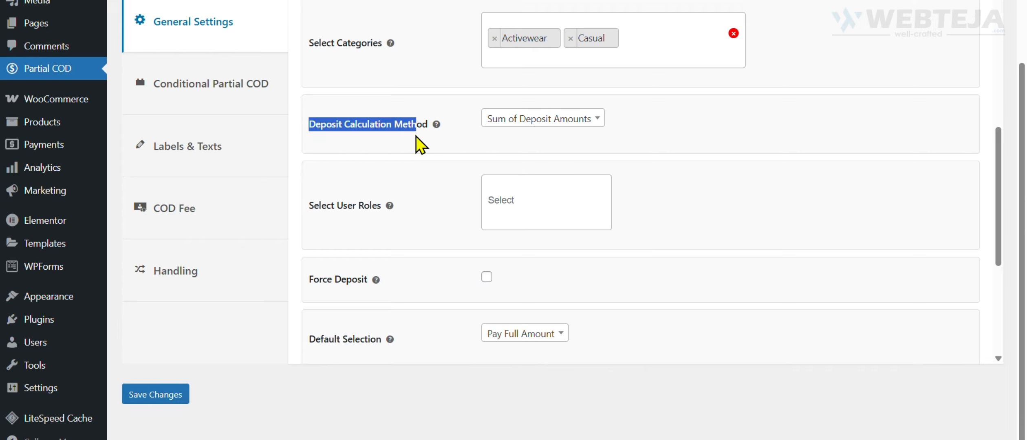
left_click(409, 148)
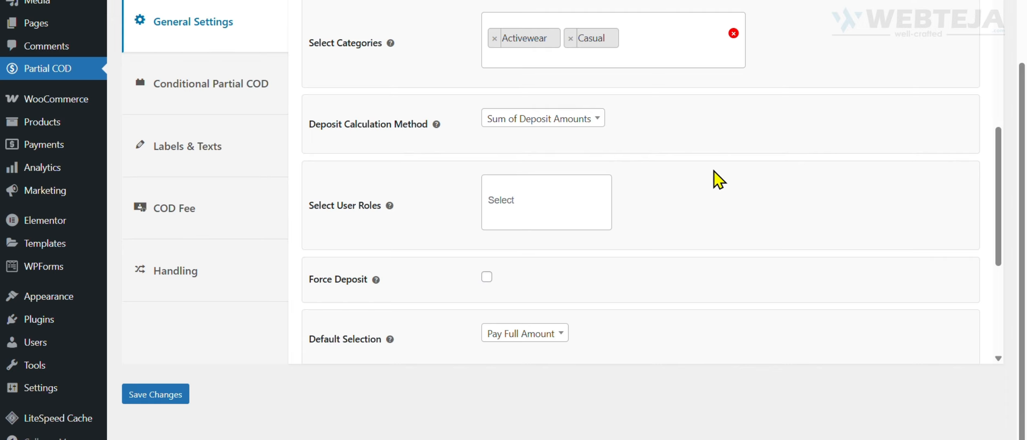
left_click(573, 122)
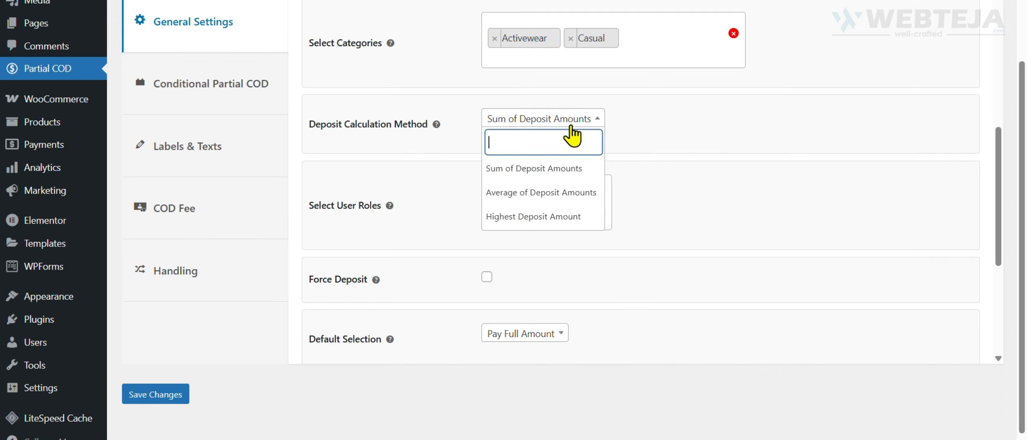
left_click(506, 172)
left_click(544, 120)
left_click(715, 127)
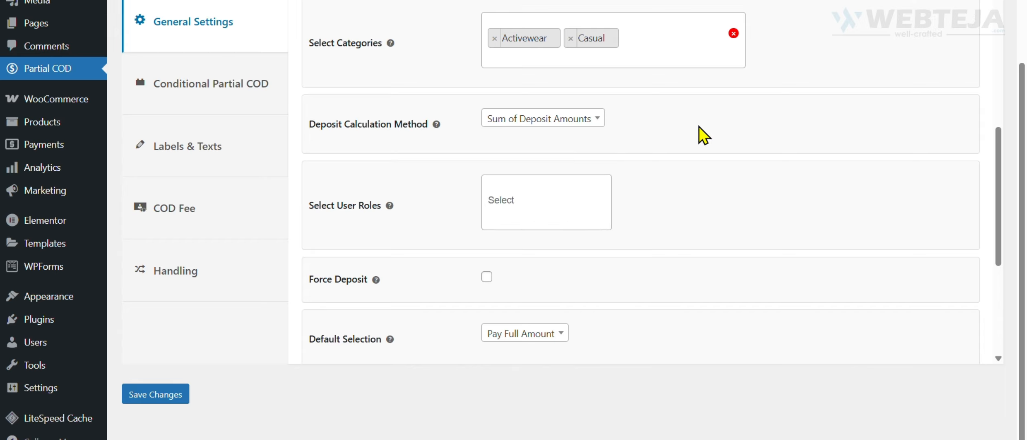
Look through the roles offered under Select User Roles without choosing any.
left_click(510, 202)
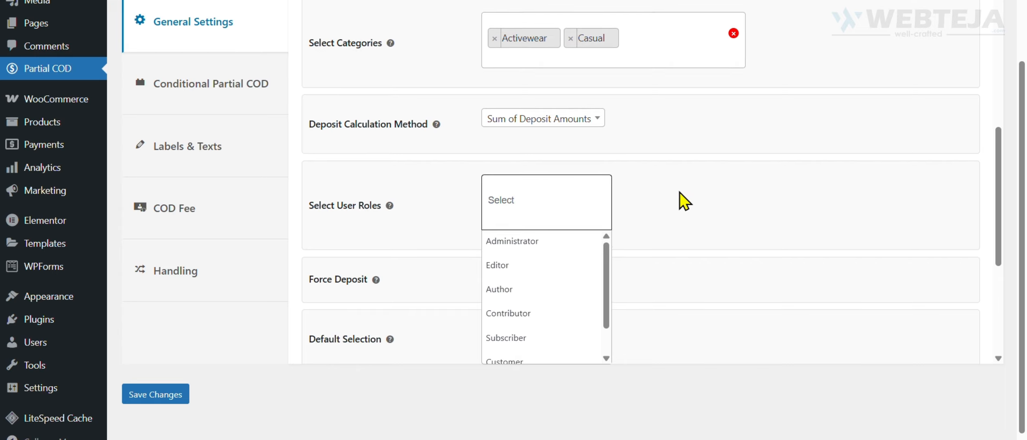
scroll(567, 287, "down", 2)
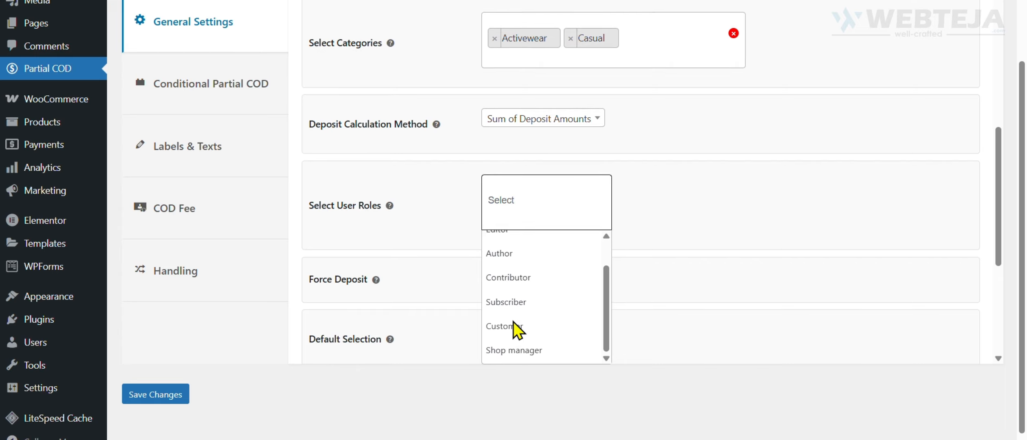
scroll(519, 333, "up", 2)
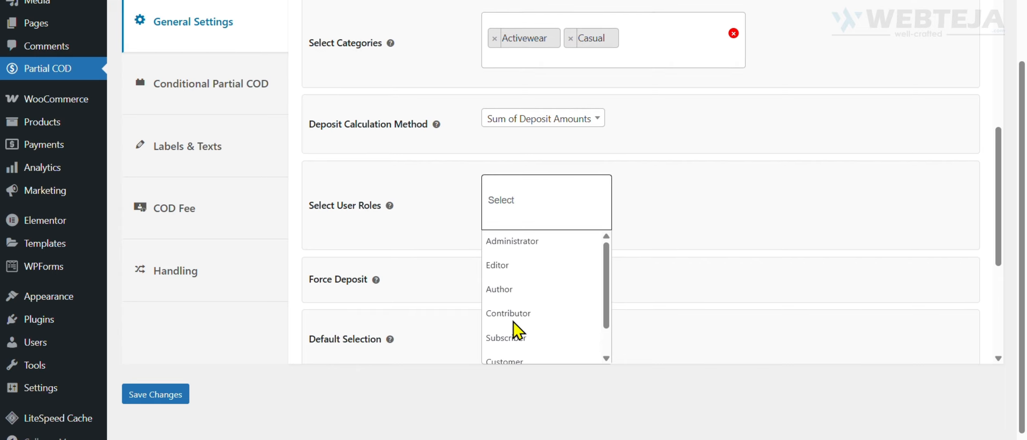
left_click(699, 233)
Switch Force Deposit on and back off, and read its help note.
scroll(697, 230, "down", 3)
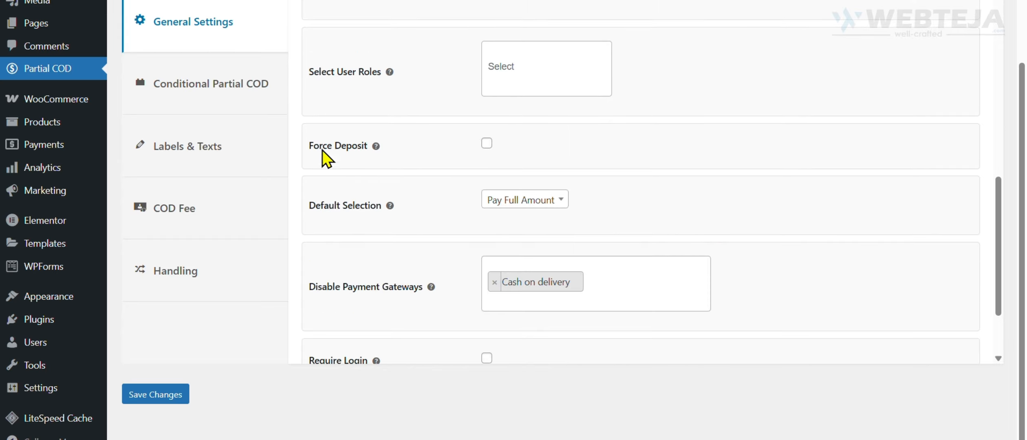
left_click(487, 144)
left_click(487, 144)
mouse_move(376, 150)
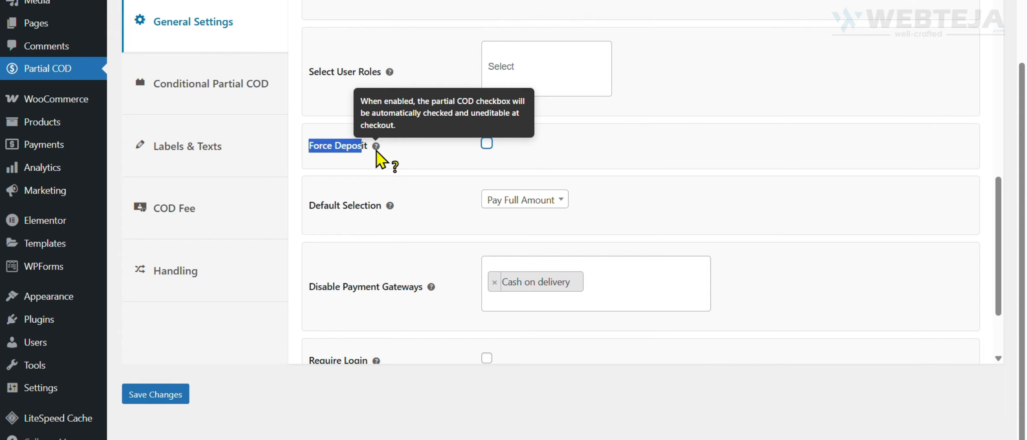
left_click(417, 171)
Read the Default Selection help note and view its options, keeping Pay Full Amount.
scroll(417, 171, "down", 1)
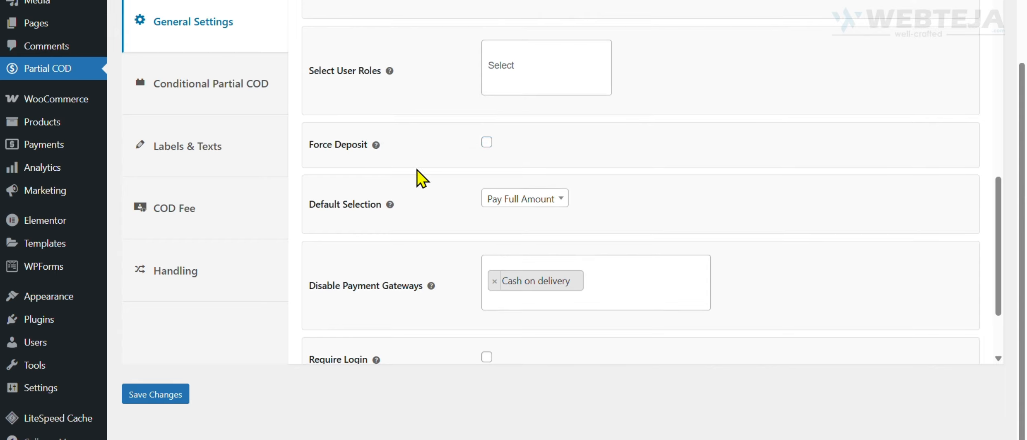
scroll(416, 170, "down", 2)
left_click_drag(321, 144, 363, 142)
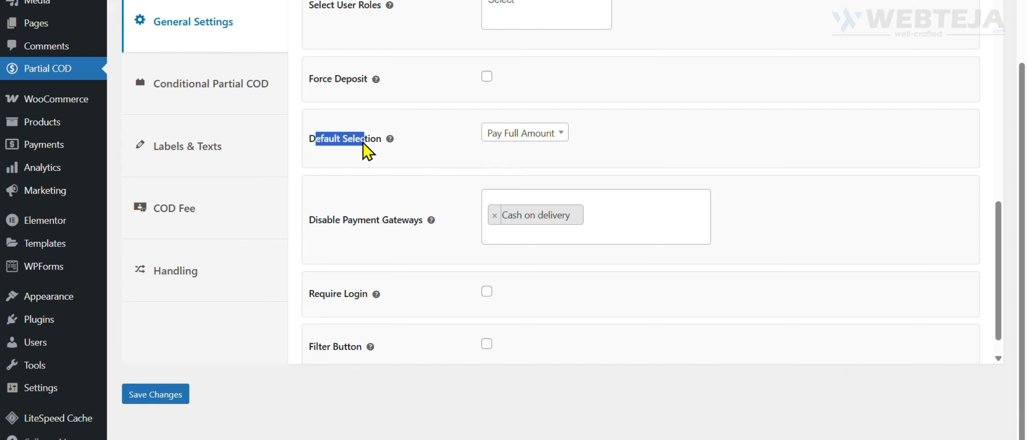
left_click(422, 147)
mouse_move(391, 141)
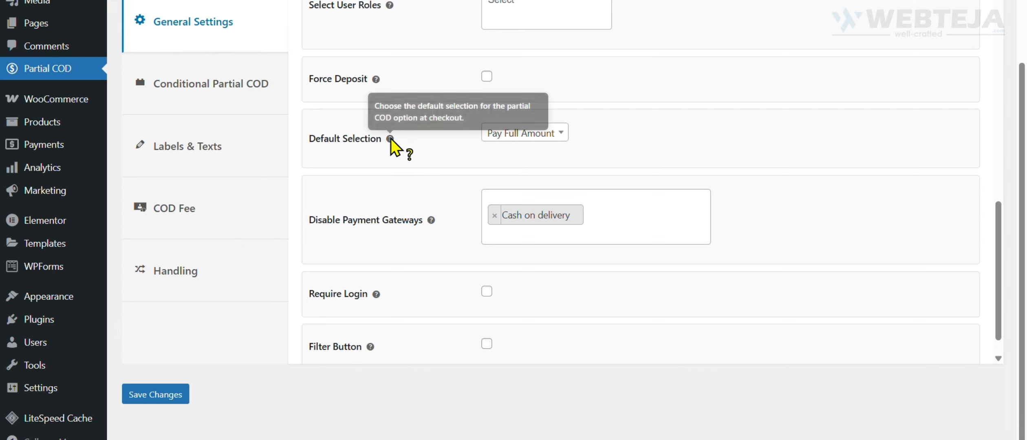
left_click(532, 137)
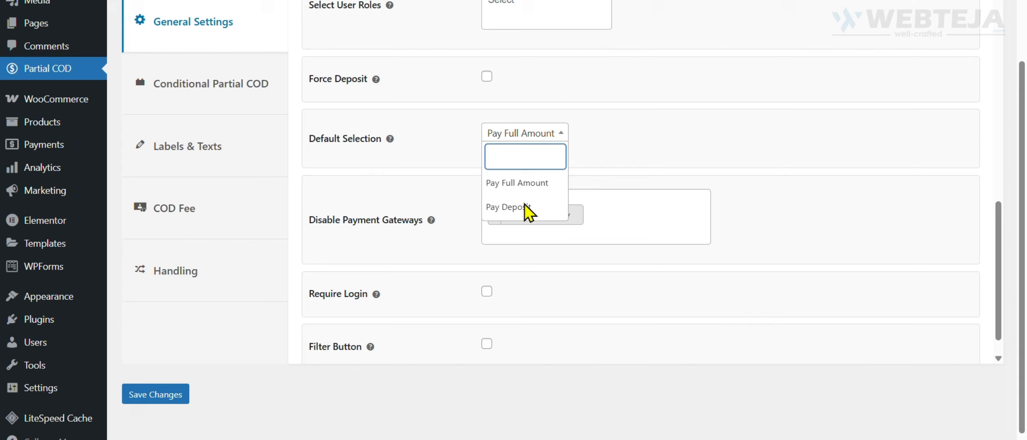
left_click(618, 143)
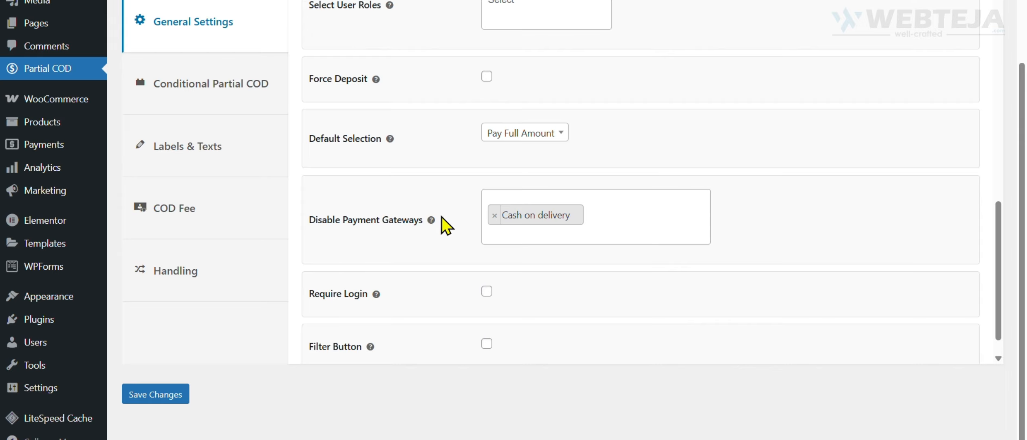
Add Check payments and Direct bank transfer to the disabled payment gateways.
left_click(616, 216)
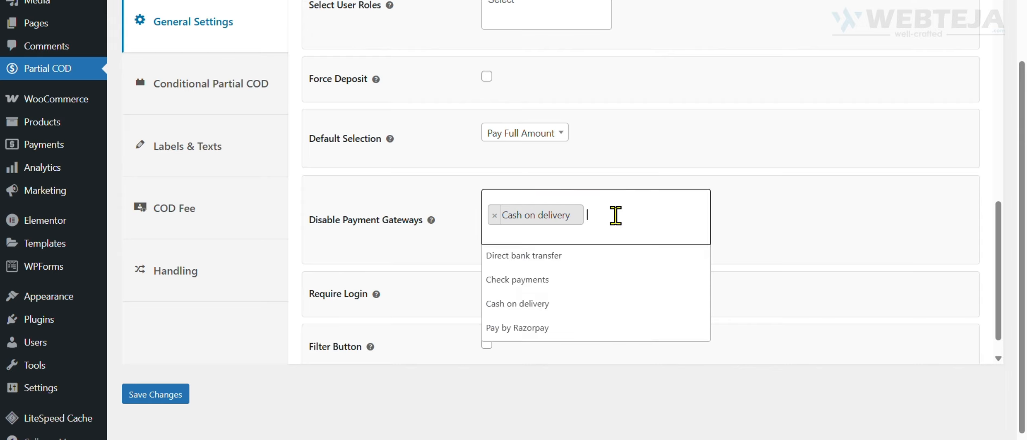
left_click(524, 280)
left_click(695, 205)
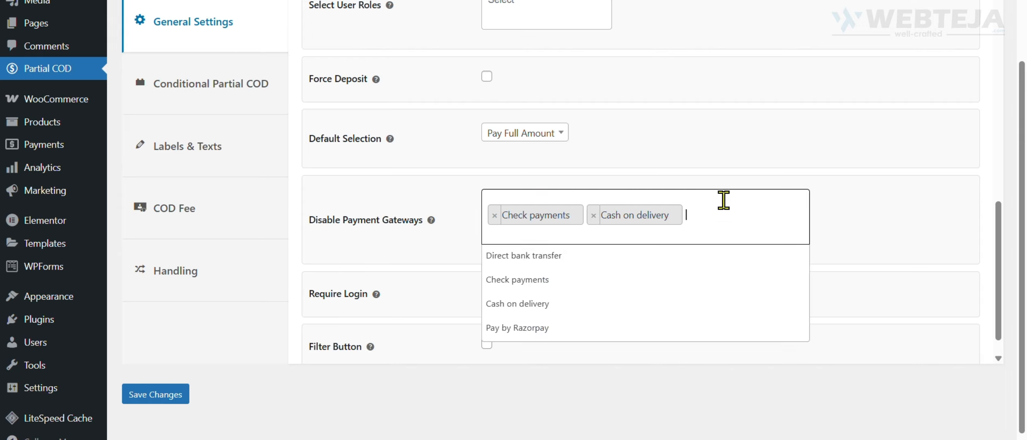
left_click(532, 261)
Read the help notes for Require Login and Filter Button, leaving both options off.
scroll(506, 286, "down", 1)
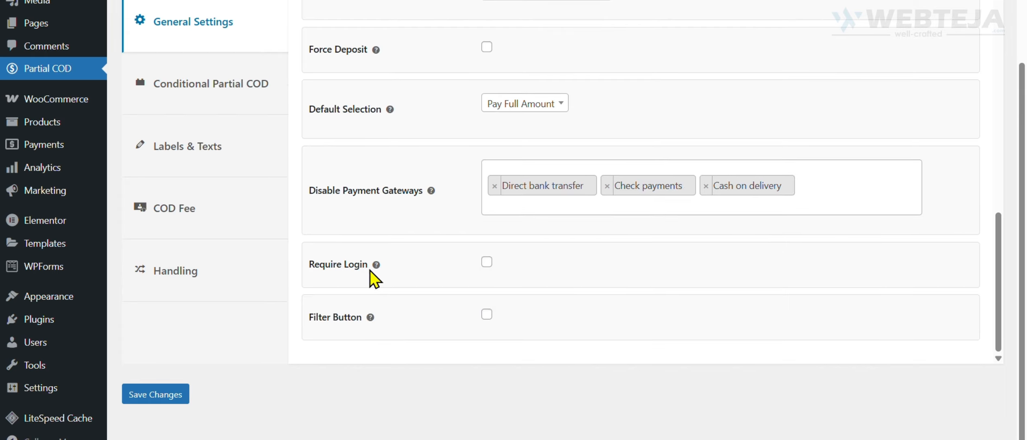
mouse_move(379, 265)
mouse_move(371, 320)
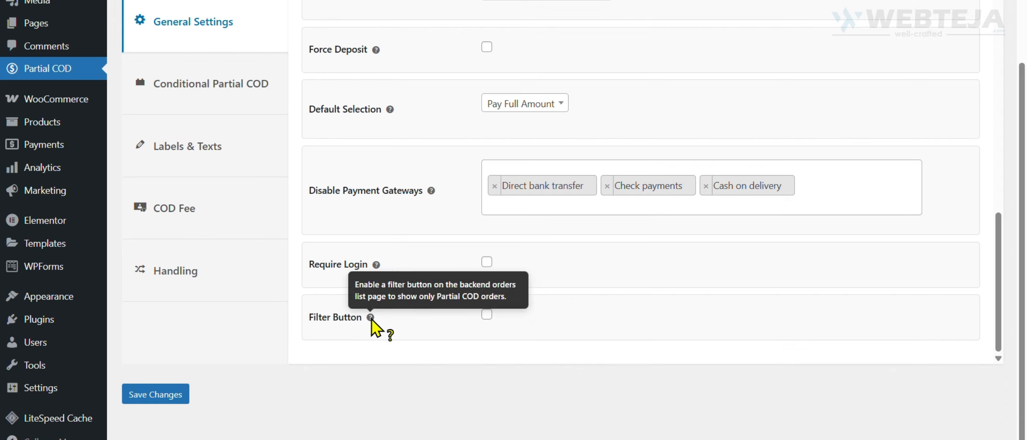
left_click(487, 314)
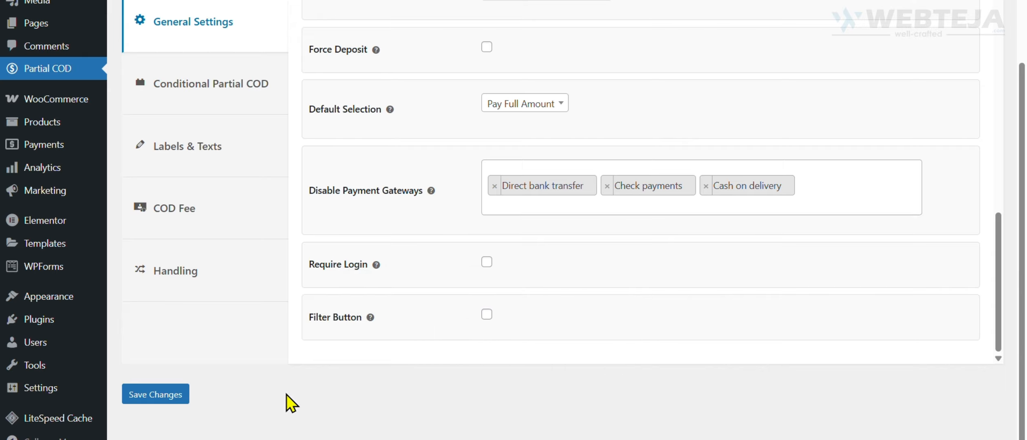
scroll(285, 395, "up", 2)
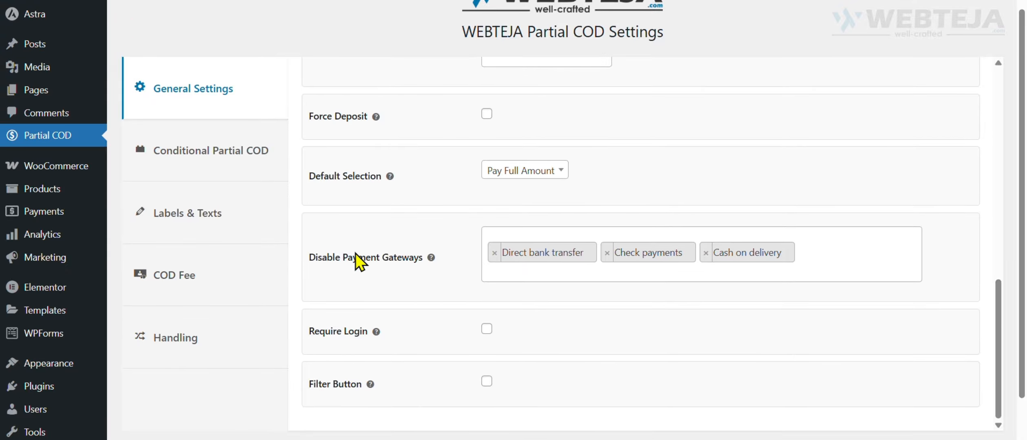
Turn on the status of Conditional Partial COD in the plugin settings.
left_click(230, 154)
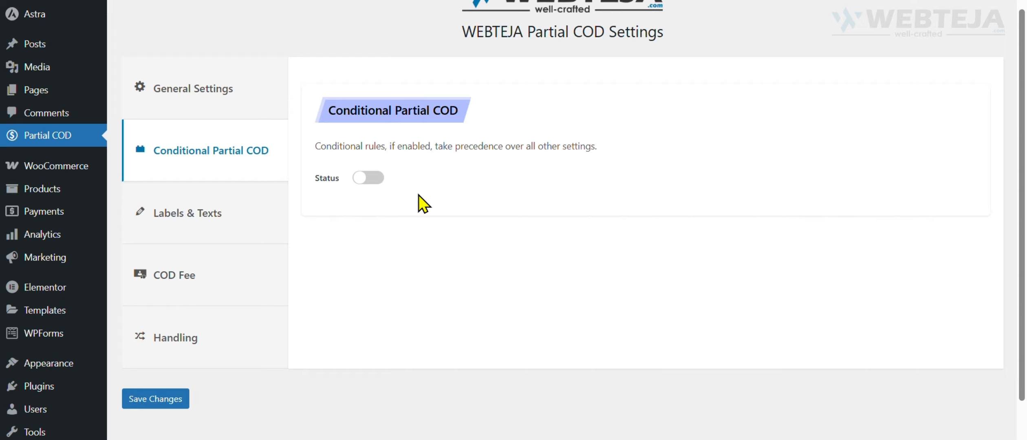
left_click(368, 178)
scroll(518, 188, "down", 2)
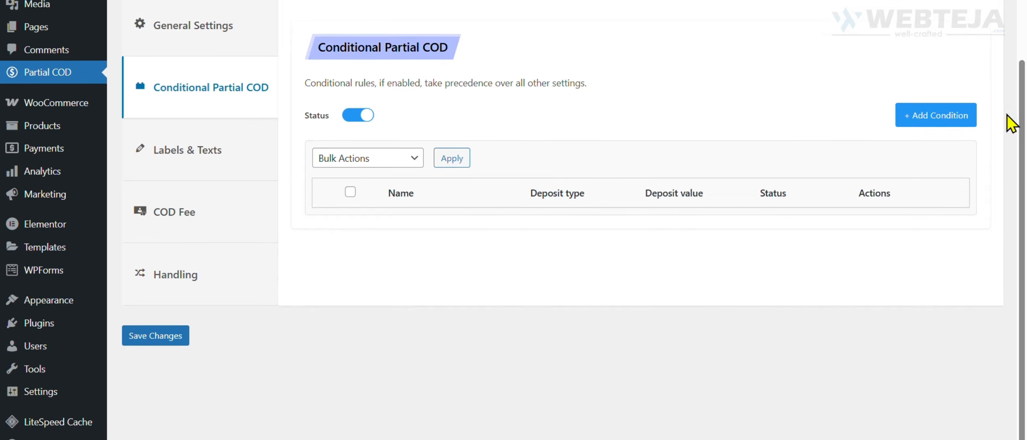
Add a general condition named International Shipping with deposit type Percentage and a value of 50.
left_click(966, 118)
left_click(291, 204)
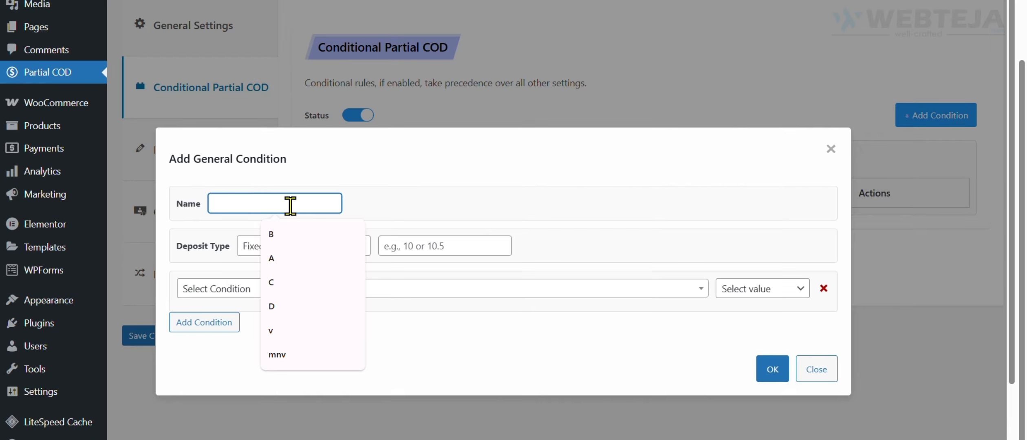
type("International Shipping")
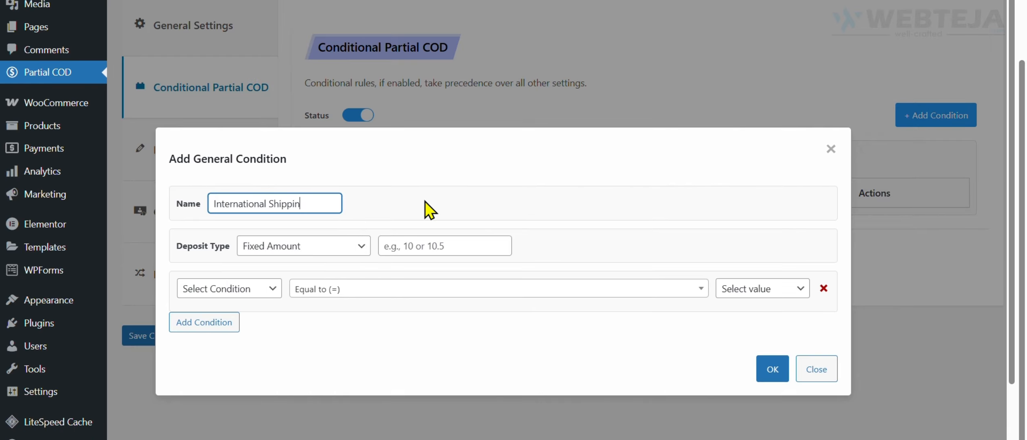
left_click(425, 201)
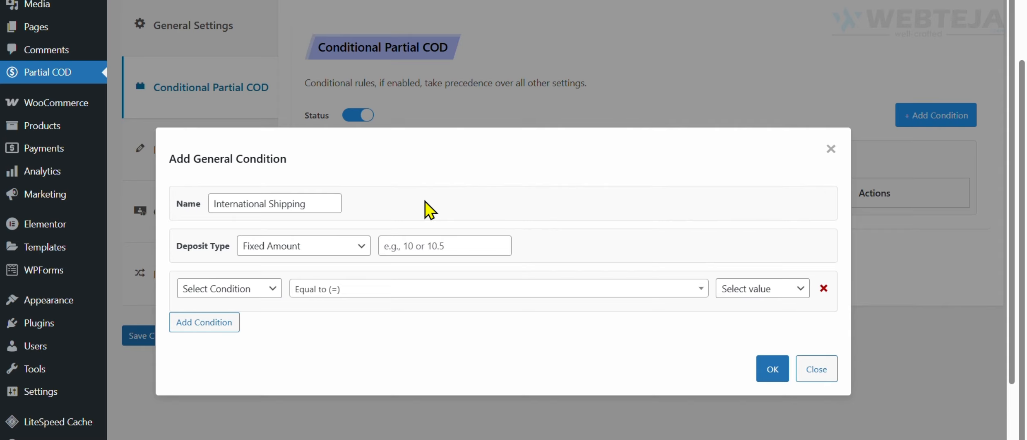
left_click(329, 254)
left_click(281, 285)
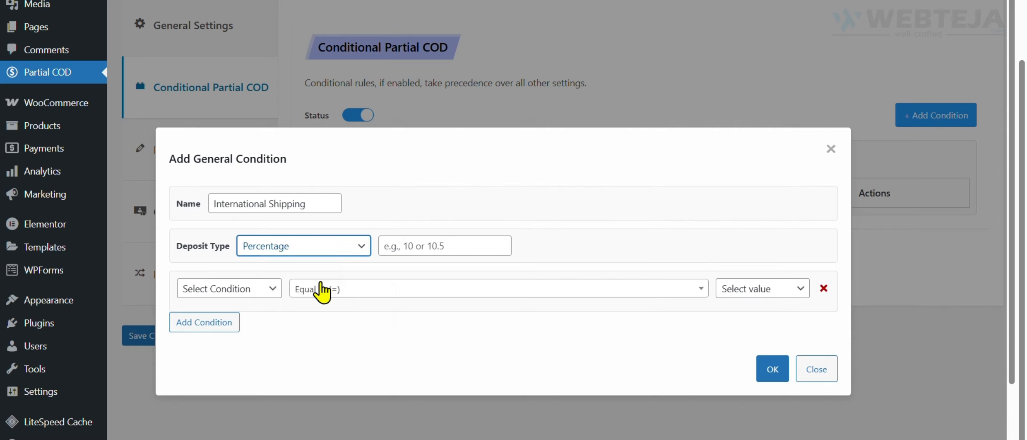
left_click(419, 255)
type("50")
Base the International Shipping rule on the Country condition with the Equal to (=) operator.
left_click(250, 290)
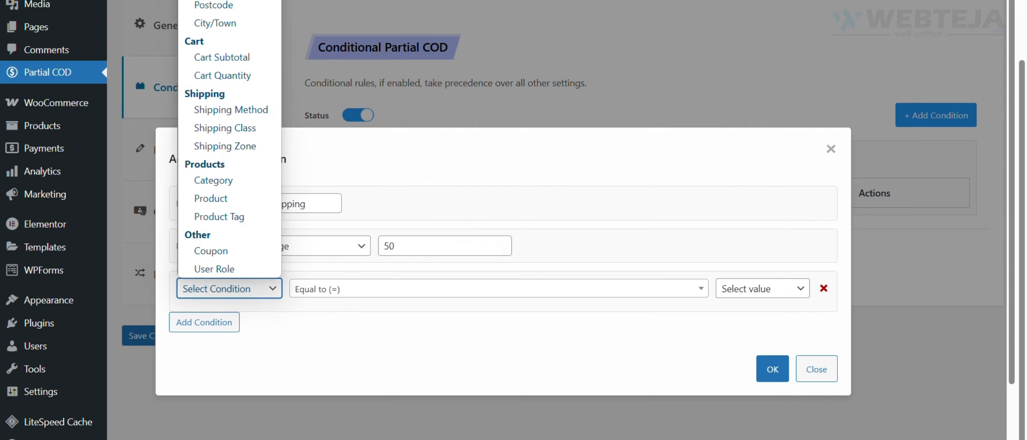
left_click(222, 0)
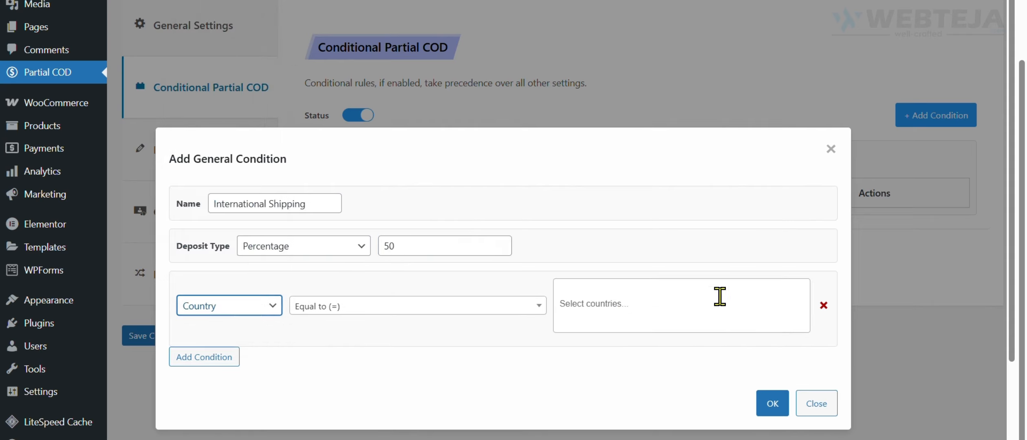
left_click(647, 303)
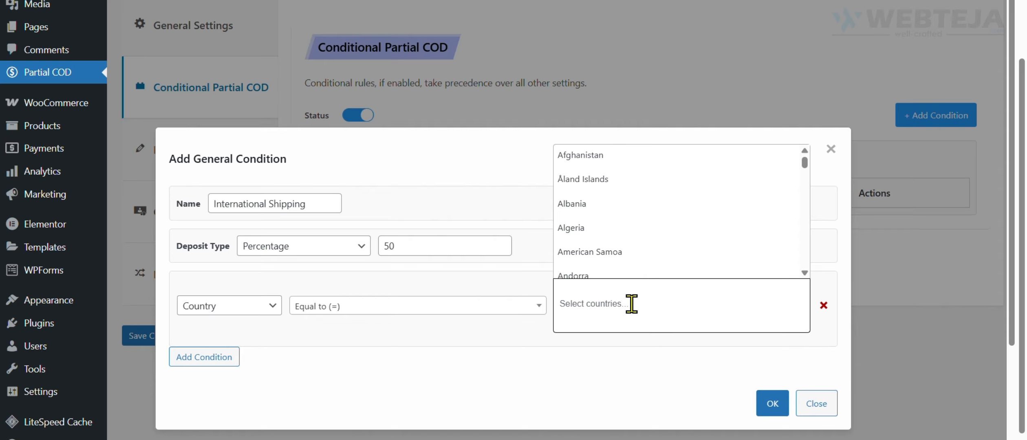
left_click(408, 312)
left_click(357, 334)
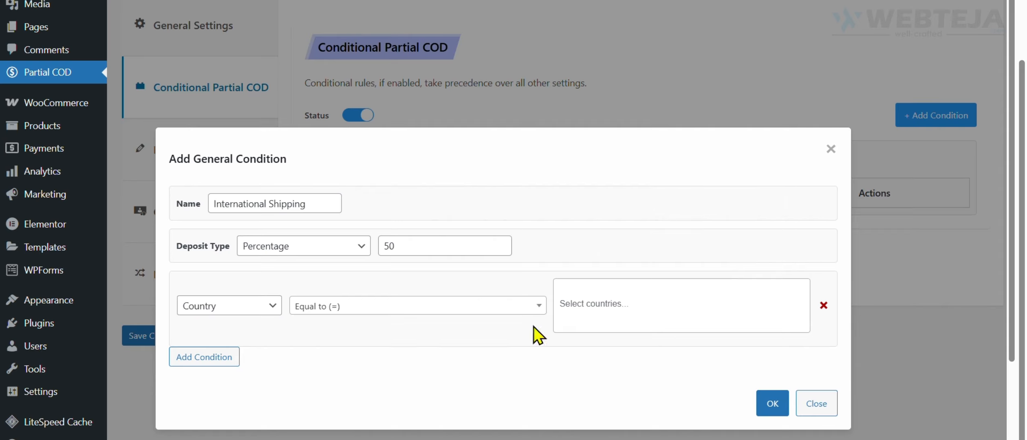
Add United States (US) and United Kingdom (UK) as the condition's countries and confirm the International Shipping rule.
left_click(714, 318)
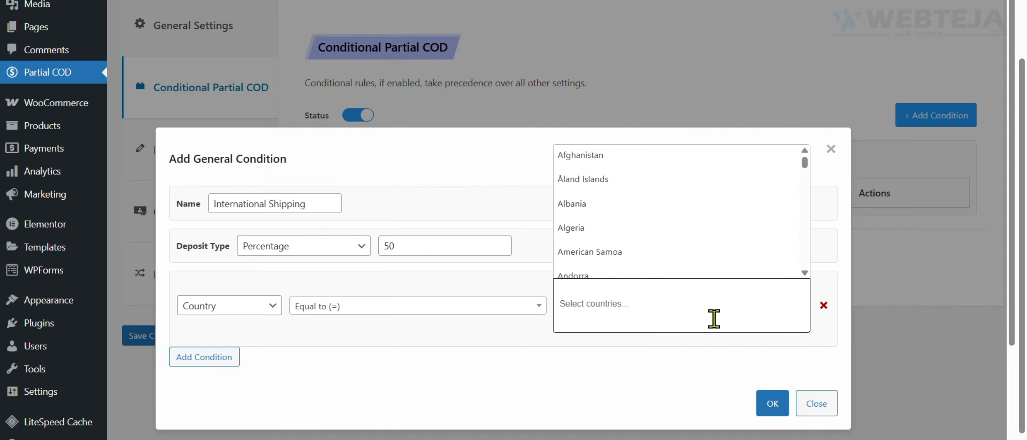
type("unit")
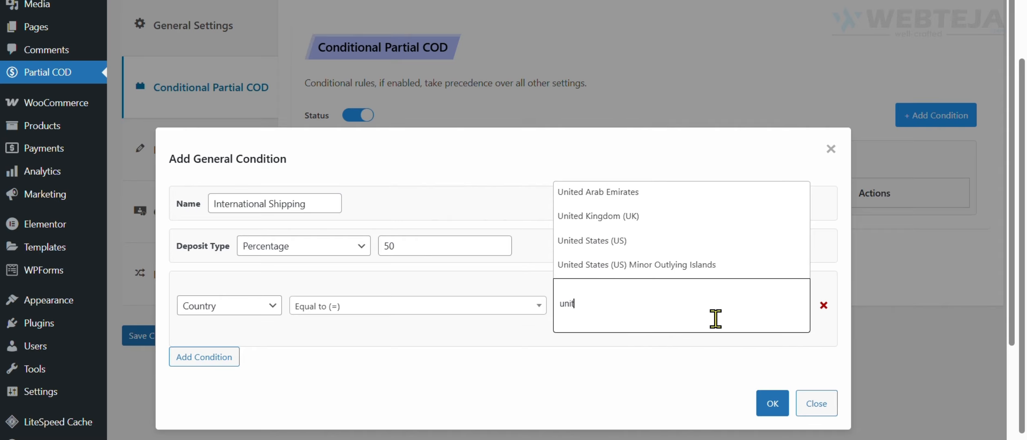
left_click(617, 245)
left_click(688, 302)
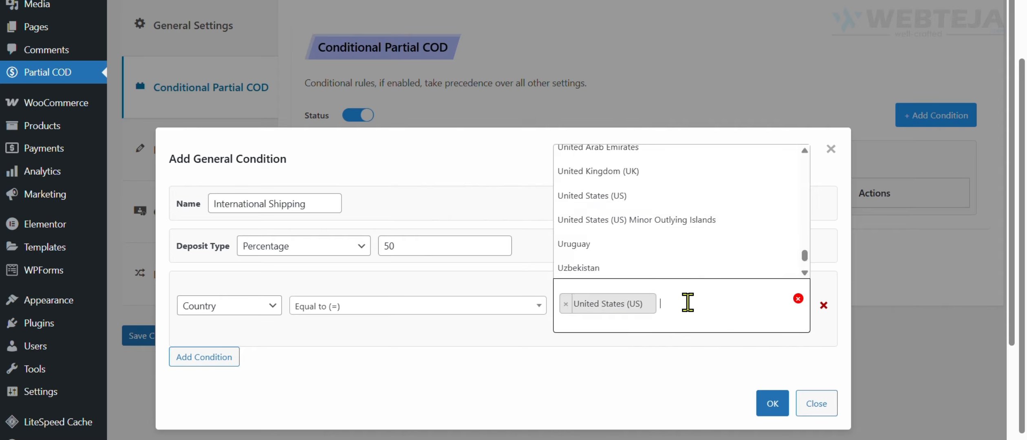
type("uk")
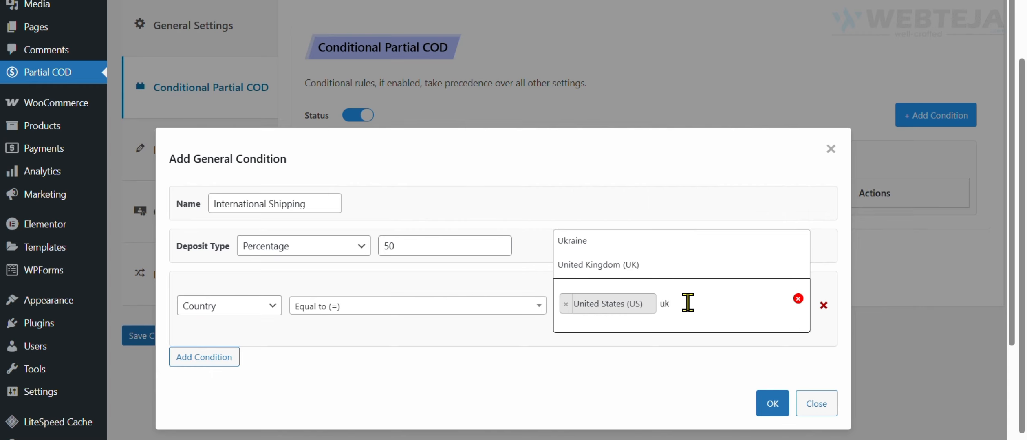
left_click(630, 266)
left_click(772, 403)
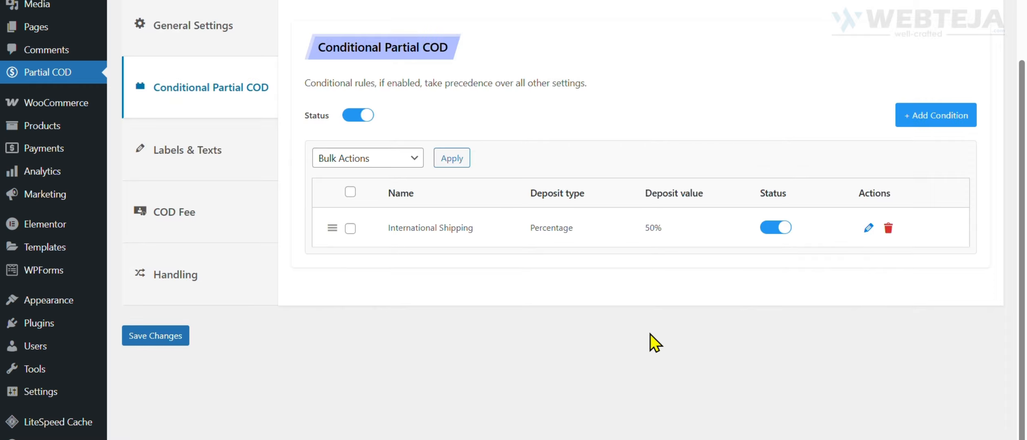
Review the condition types offered for a new general condition, and close it without adding a rule.
left_click(909, 115)
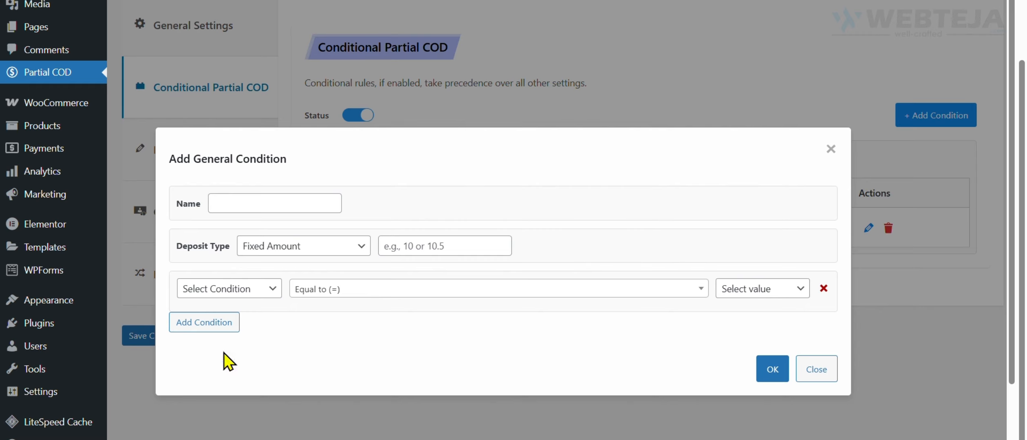
left_click(245, 296)
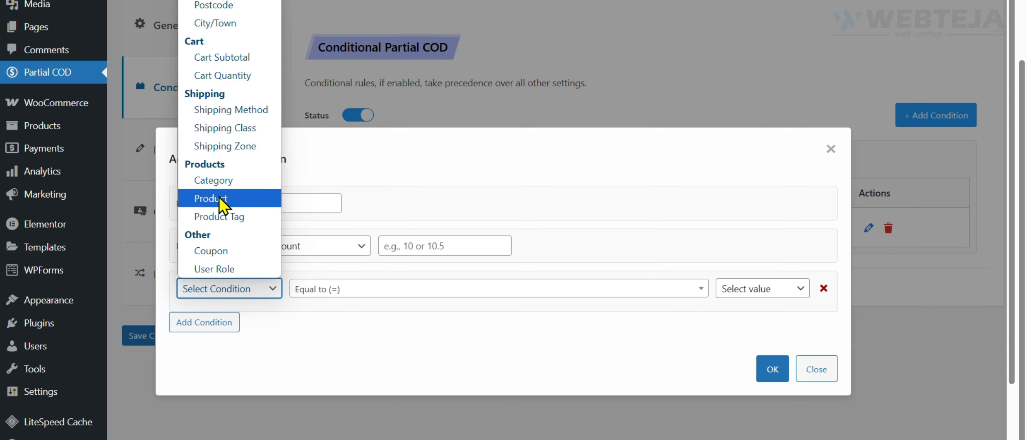
left_click(376, 332)
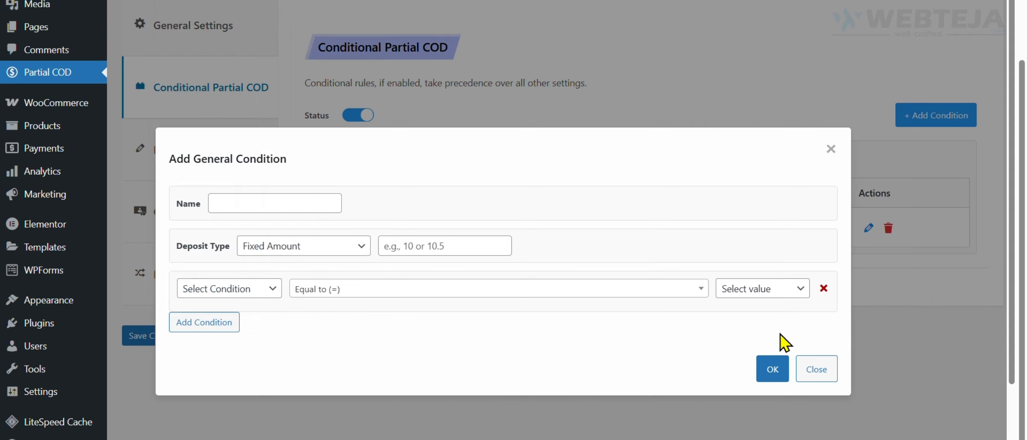
left_click(824, 378)
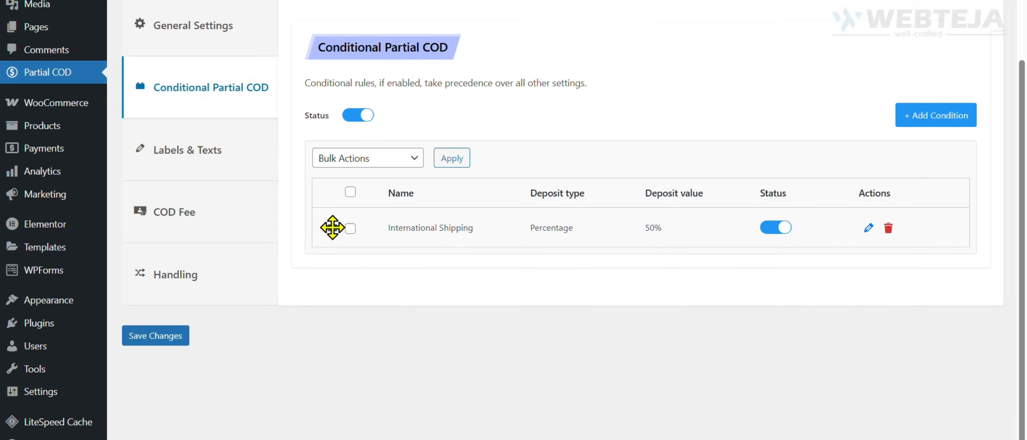
Open the Labels & Texts settings and look through the label sections for the different pages.
left_click(232, 160)
scroll(794, 190, "up", 2)
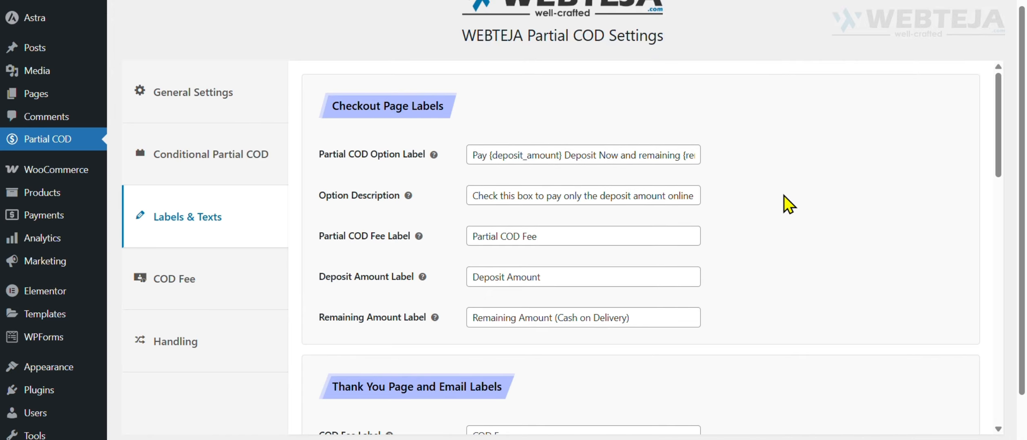
scroll(759, 206, "down", 5)
scroll(764, 213, "down", 6)
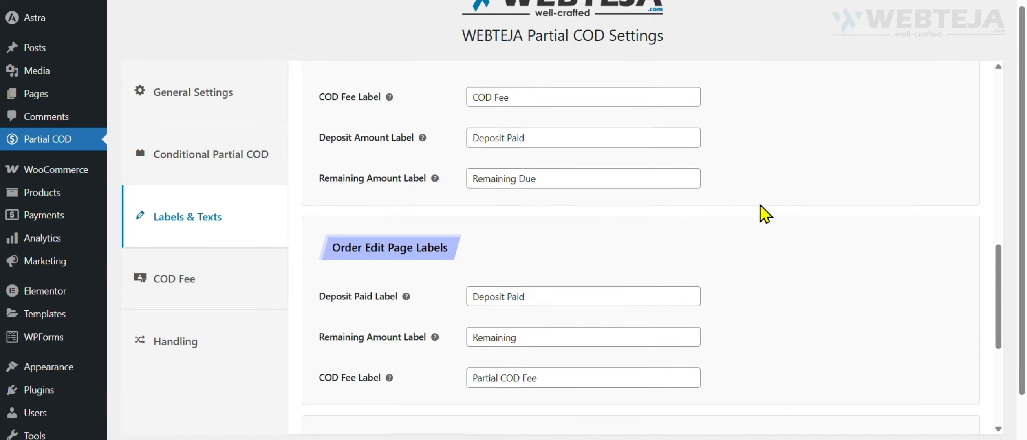
scroll(765, 213, "down", 5)
scroll(764, 212, "up", 6)
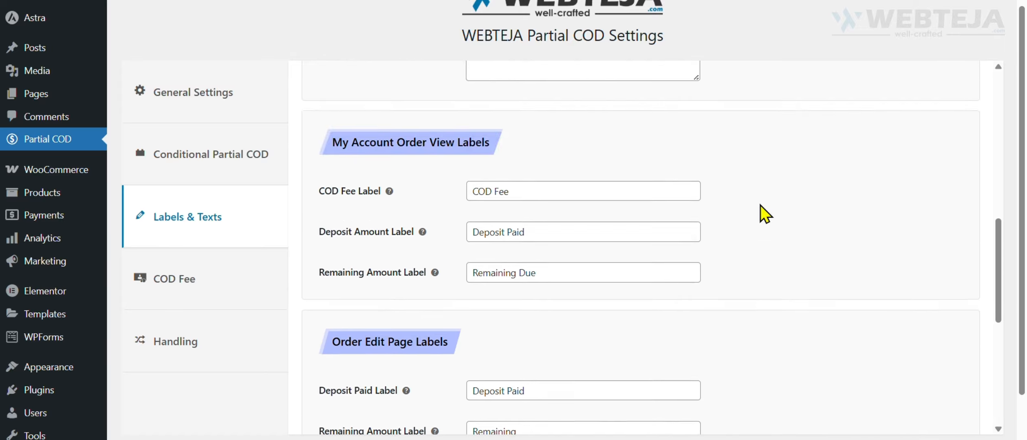
scroll(764, 213, "up", 10)
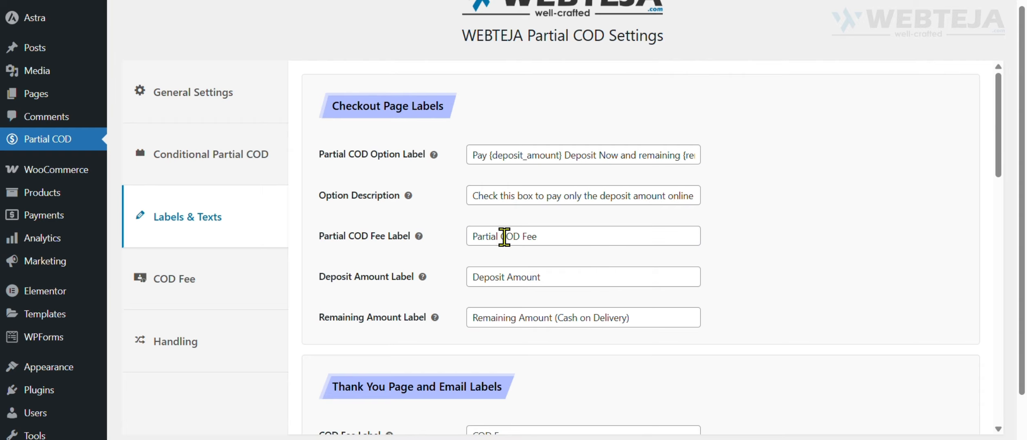
Examine the Deposit Amount and Remaining Amount labels in the Checkout Page Labels section.
triple_click(482, 277)
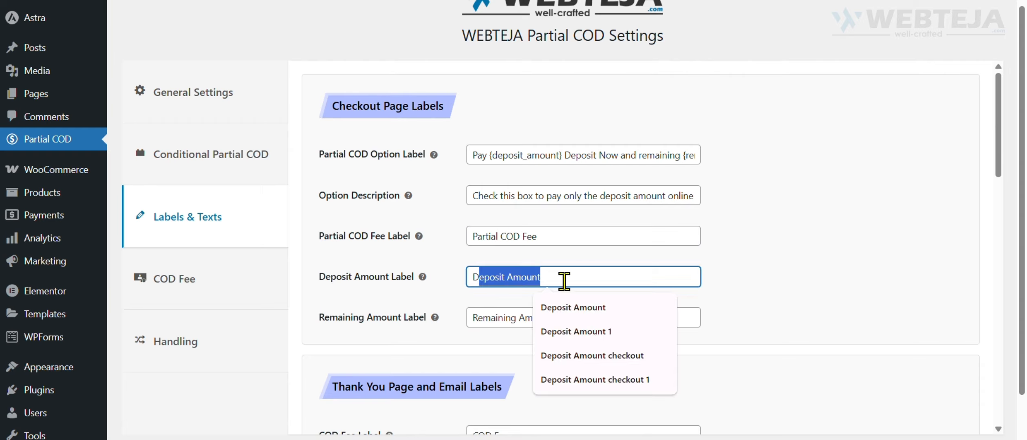
left_click(482, 318)
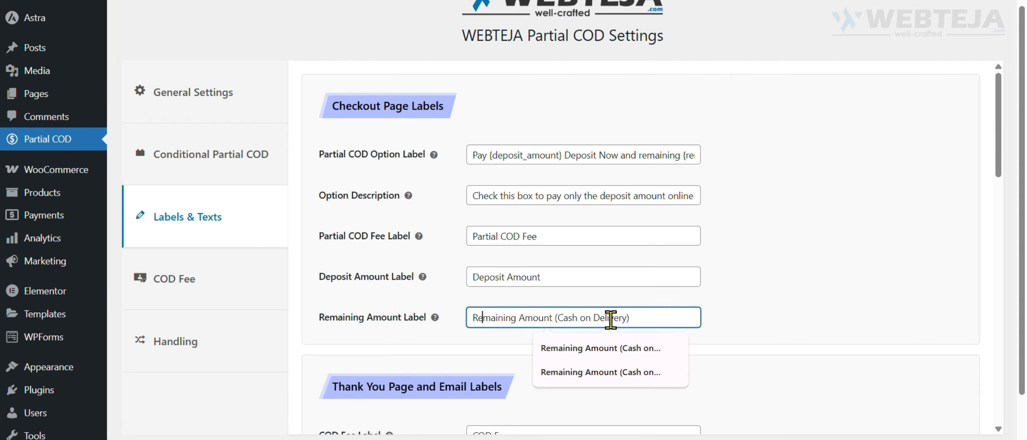
left_click_drag(626, 319, 473, 319)
left_click(845, 295)
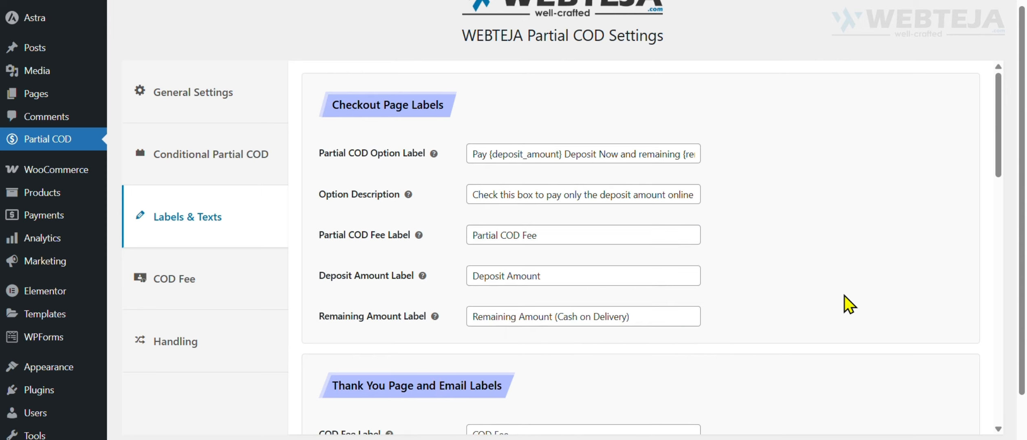
scroll(844, 295, "down", 2)
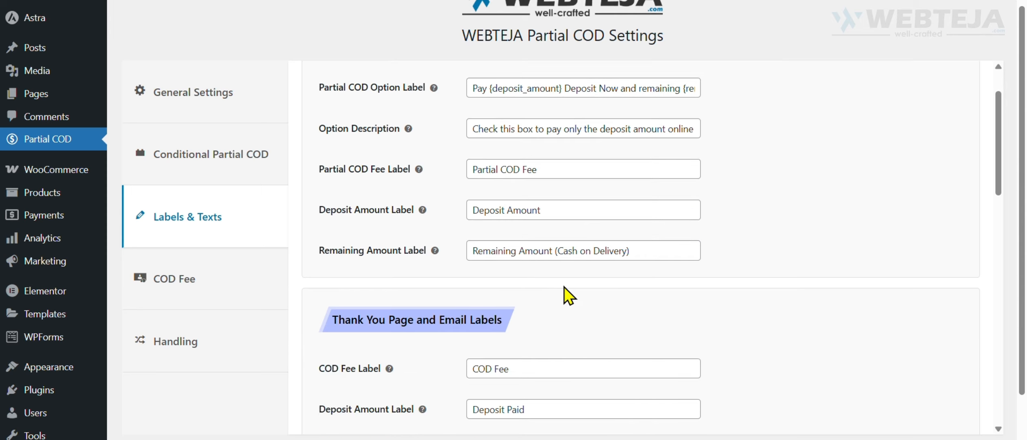
scroll(520, 274, "up", 1)
scroll(520, 274, "up", 1)
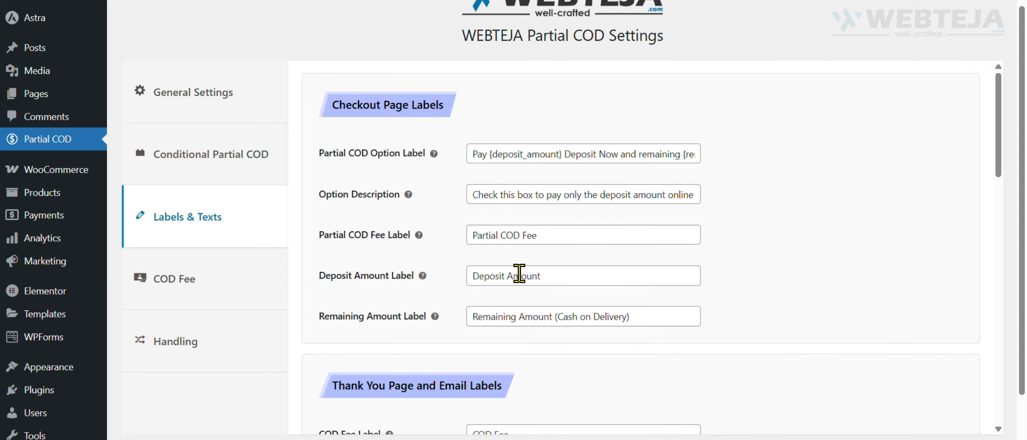
Examine the My Account order view, order edit page and orders list page label sections.
scroll(520, 274, "down", 6)
scroll(424, 187, "down", 8)
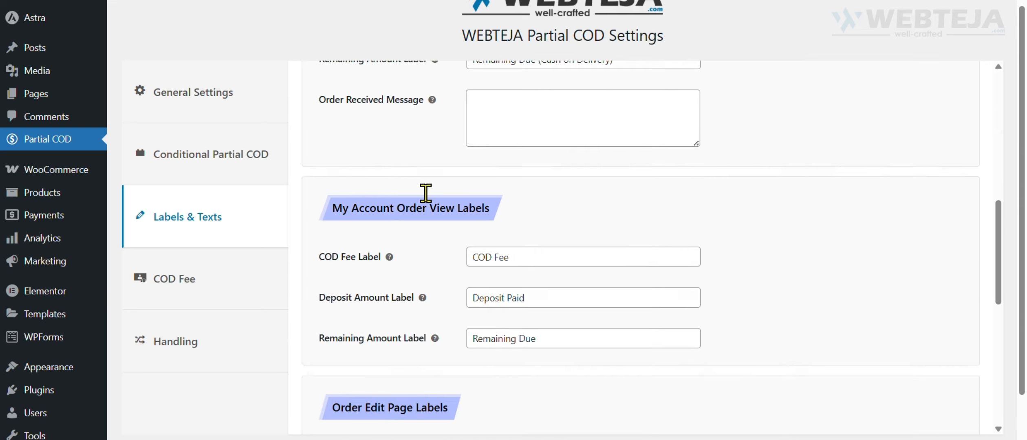
scroll(435, 204, "down", 10)
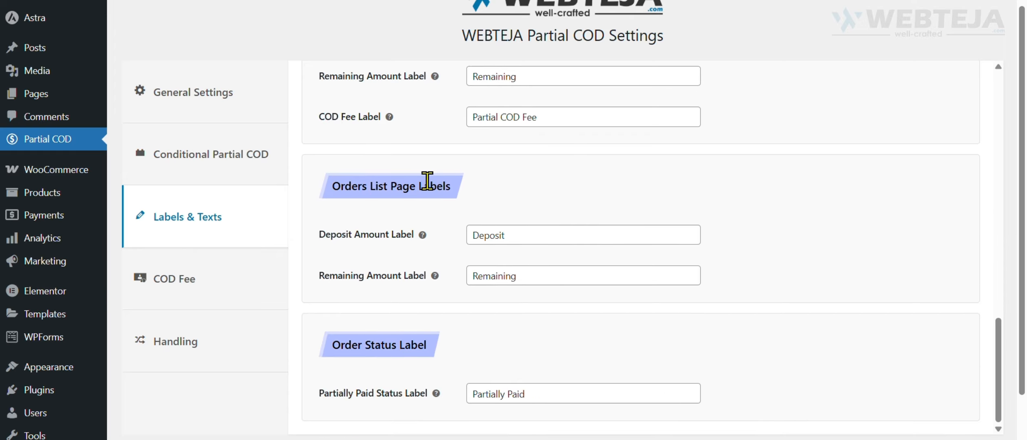
scroll(427, 181, "down", 2)
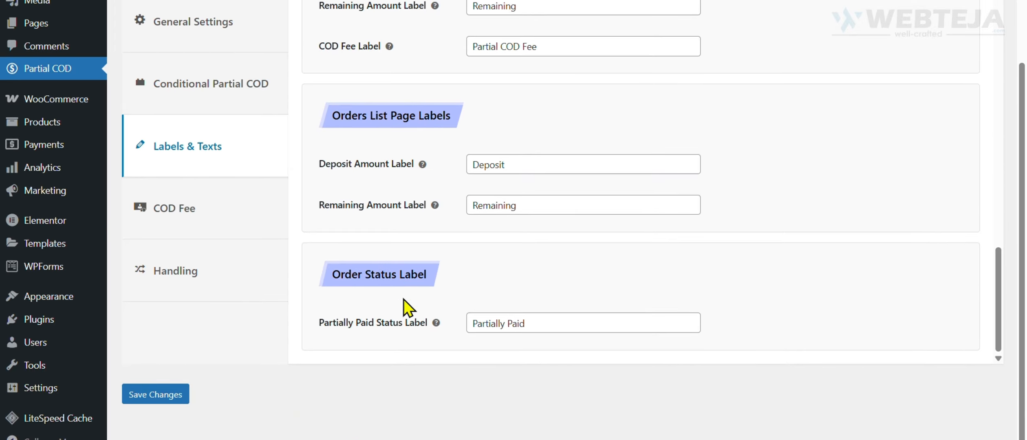
Inspect the Partially Paid Status Label in the Order Status Label section, leaving its text as it is.
left_click_drag(332, 274, 426, 274)
left_click(421, 381)
left_click_drag(561, 323, 479, 319)
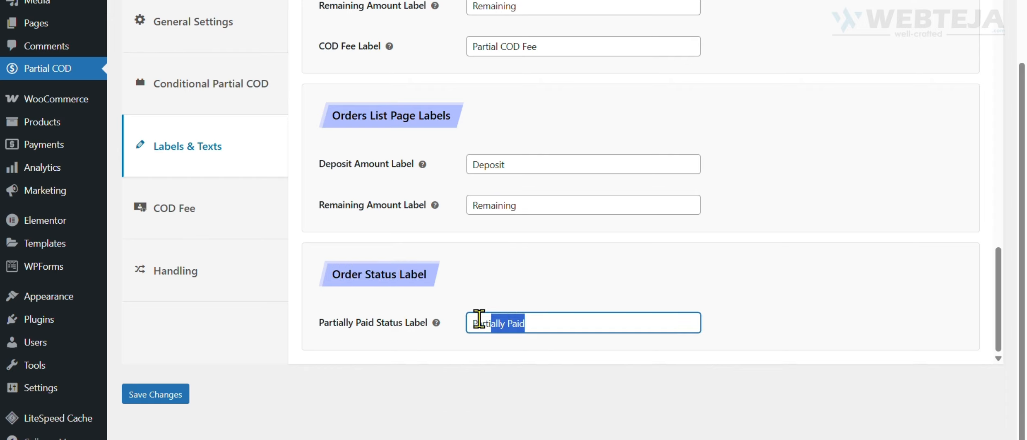
left_click(499, 401)
left_click(537, 323)
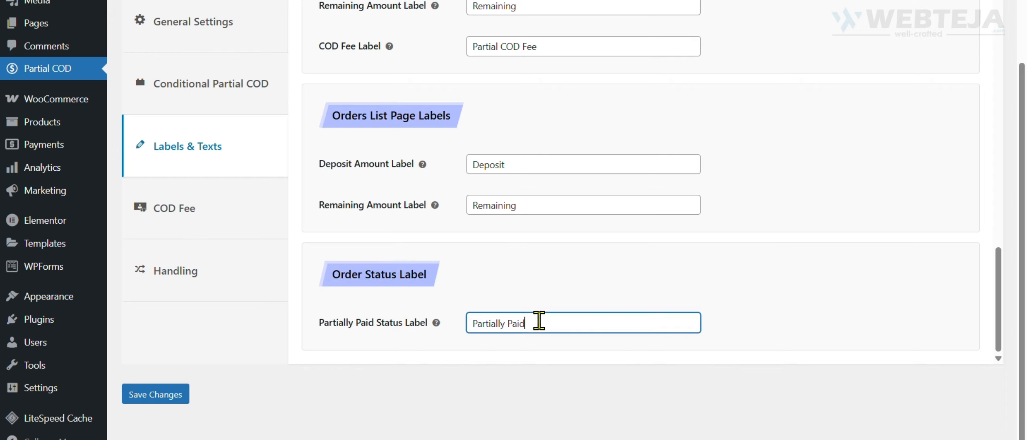
left_click(531, 382)
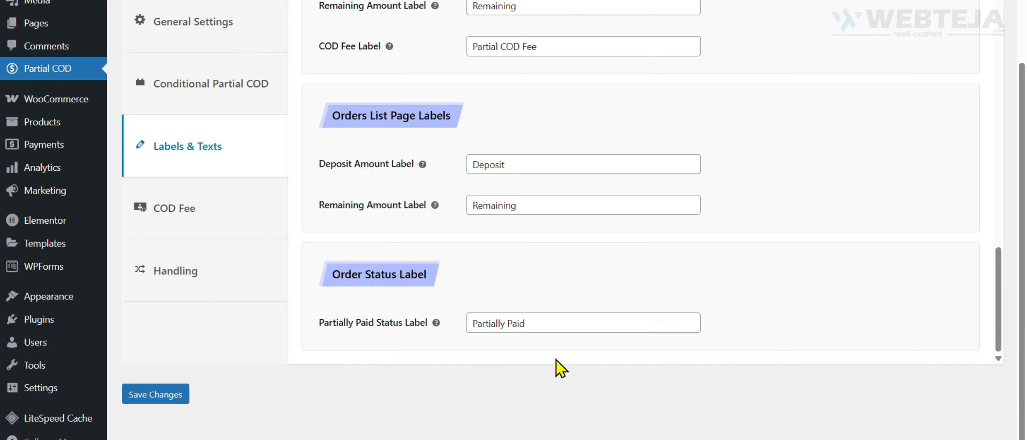
scroll(358, 403, "up", 1)
scroll(358, 403, "up", 2)
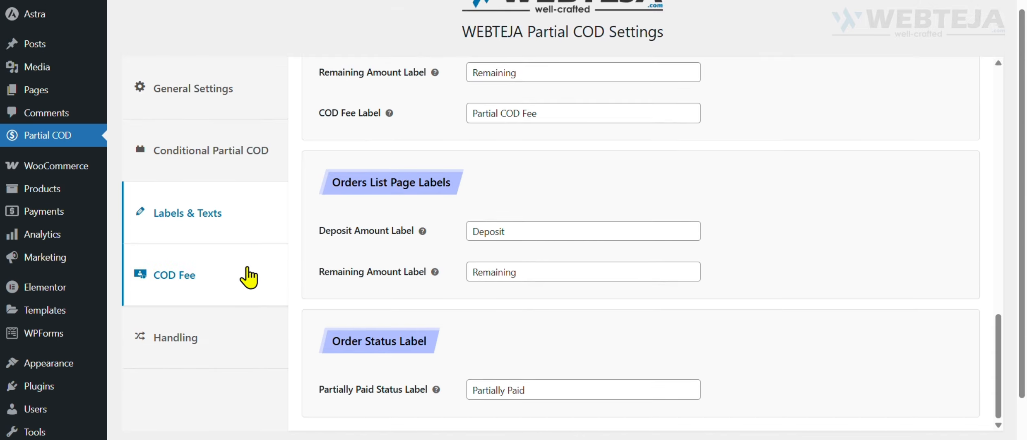
Open the COD Fee settings and check the effect of switching the COD fee feature off and back on.
left_click(229, 281)
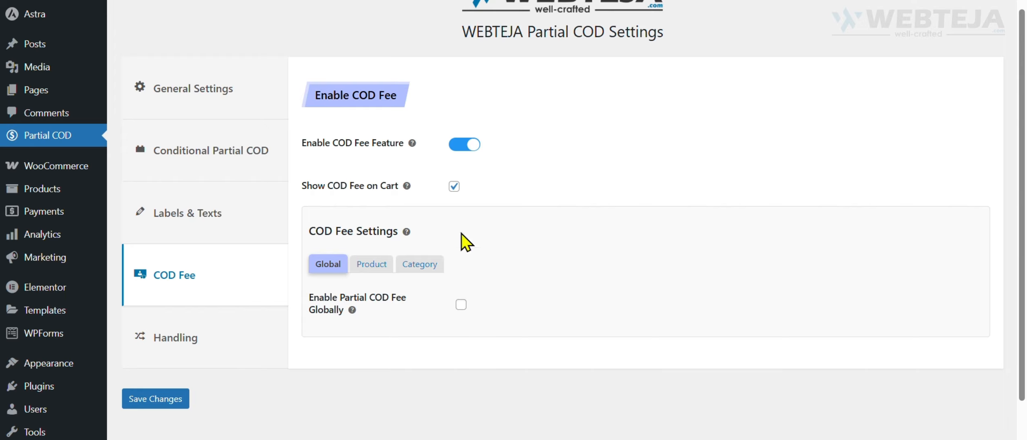
left_click(465, 147)
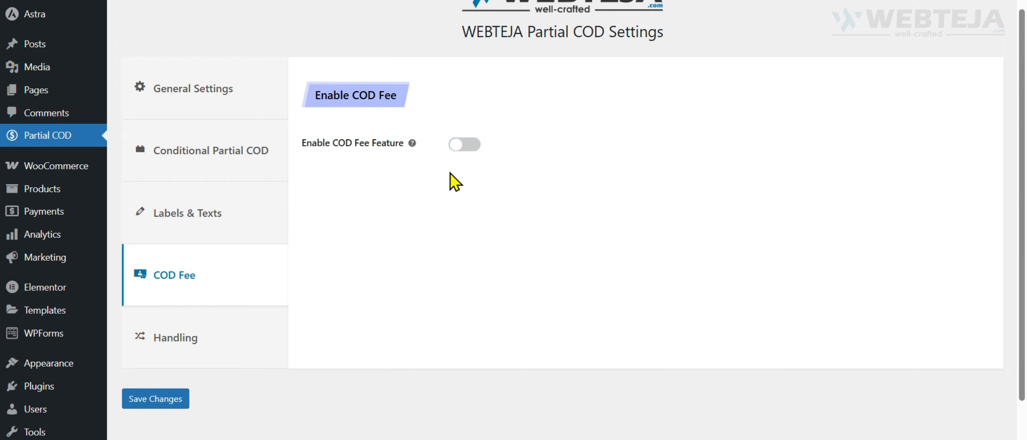
left_click(467, 146)
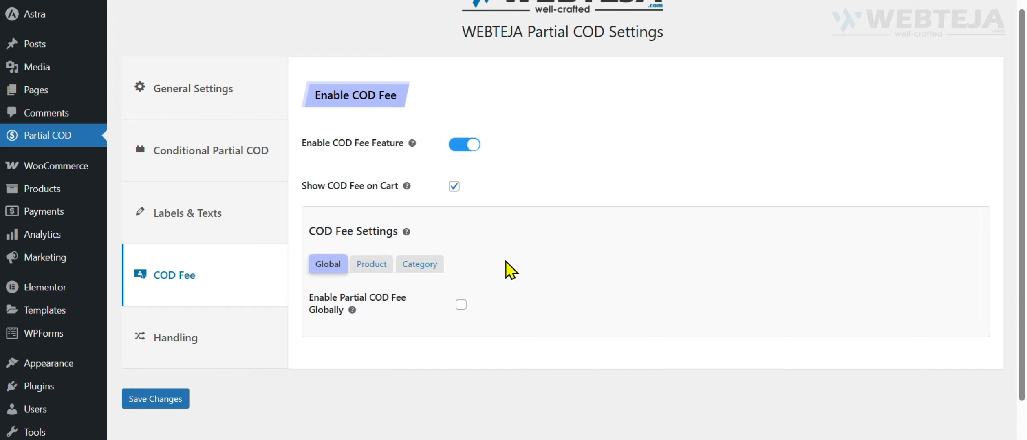
Look through the product and category options in the COD Fee Settings.
scroll(460, 198, "down", 1)
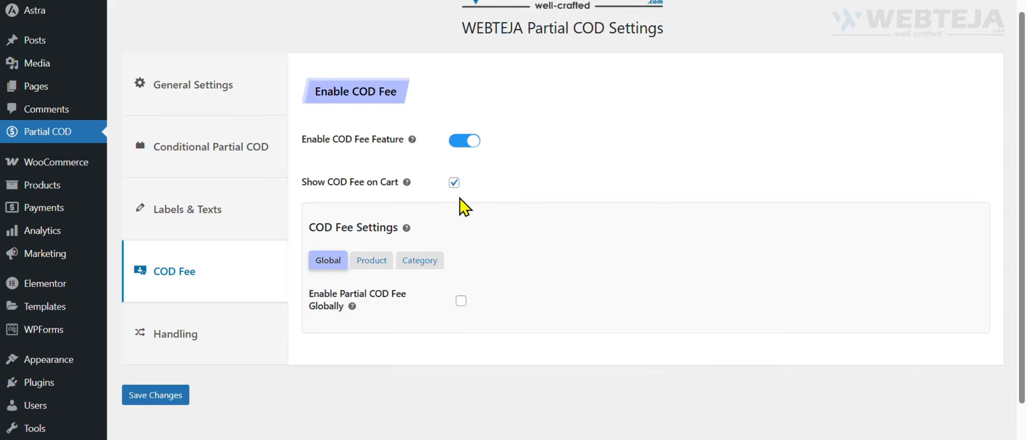
scroll(460, 198, "down", 3)
left_click(373, 200)
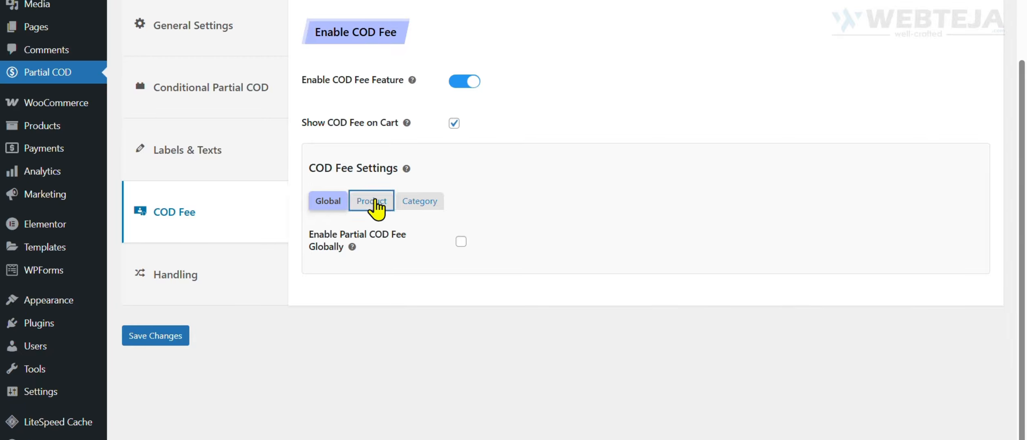
left_click(418, 201)
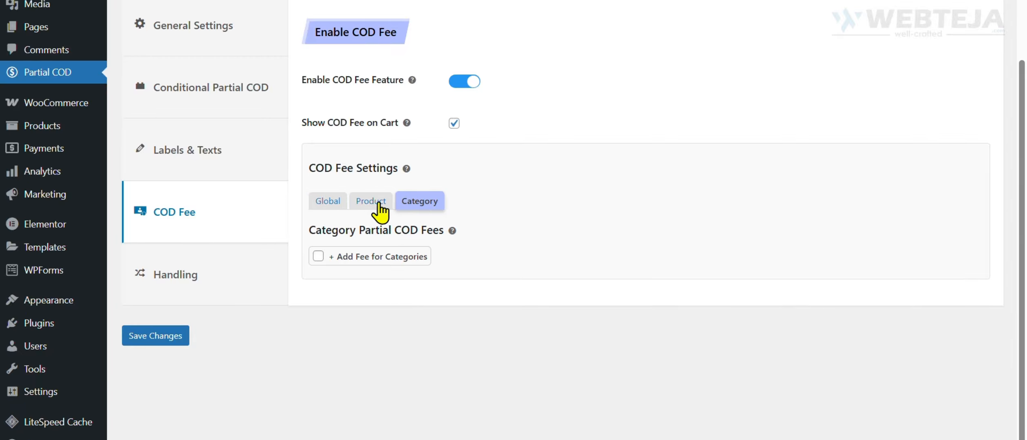
Enable the partial COD fee globally as a Fixed fee of 10, calculated Per Item, and save the settings.
left_click(322, 204)
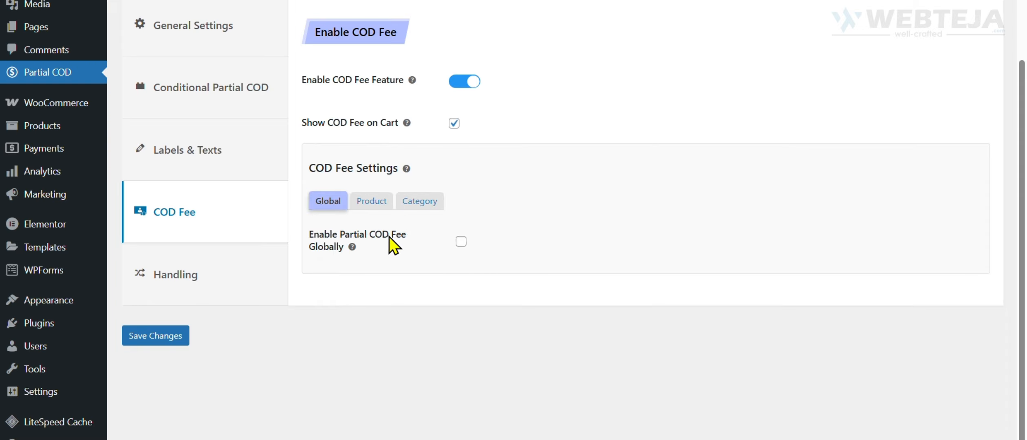
left_click(462, 243)
scroll(530, 245, "down", 1)
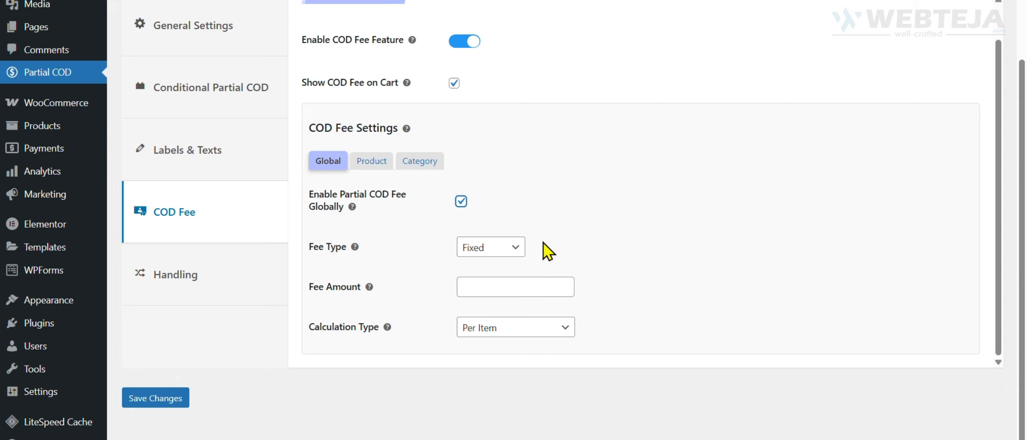
left_click(496, 244)
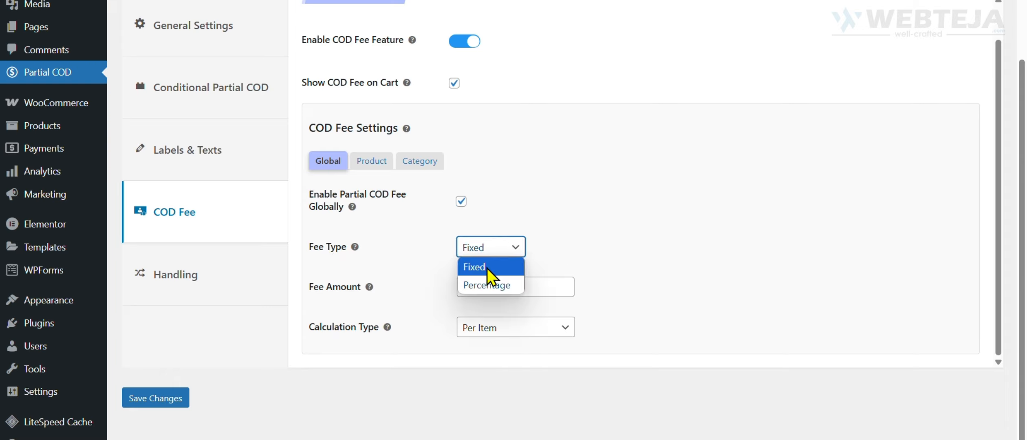
left_click(487, 268)
left_click(506, 288)
type("10")
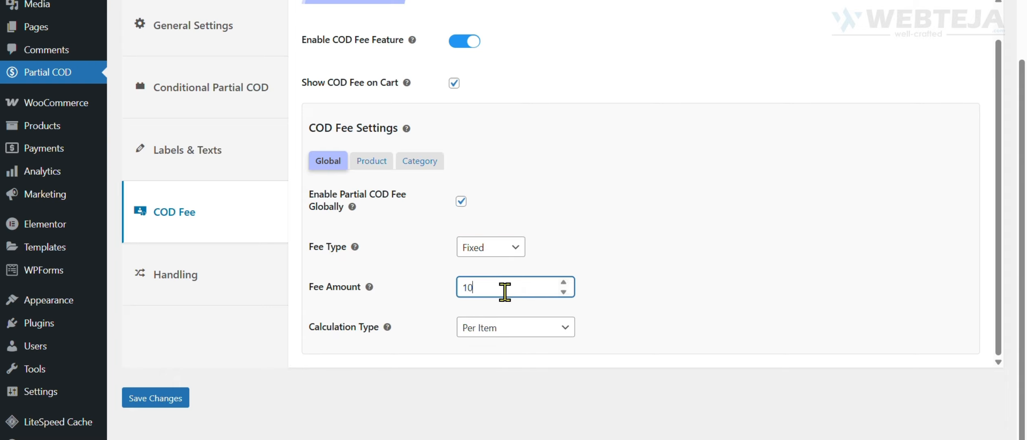
left_click(163, 400)
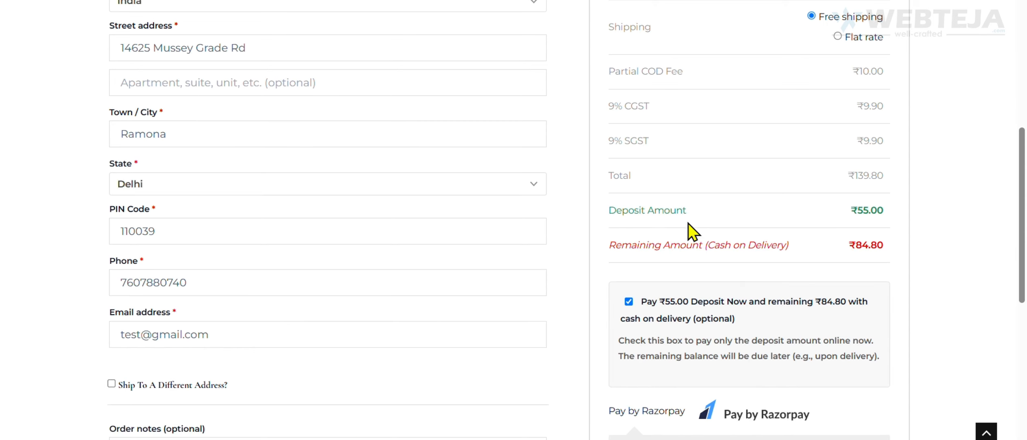
Check the Partial COD Fee line in the checkout order summary.
left_click_drag(609, 72, 724, 76)
left_click(724, 76)
scroll(704, 139, "up", 2)
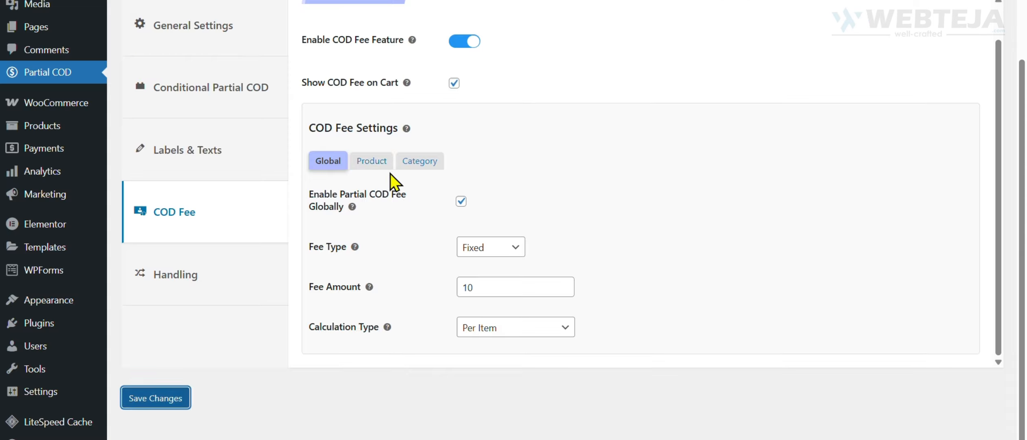
Enable adding COD fees for individual products and look through the product fee table.
left_click(373, 163)
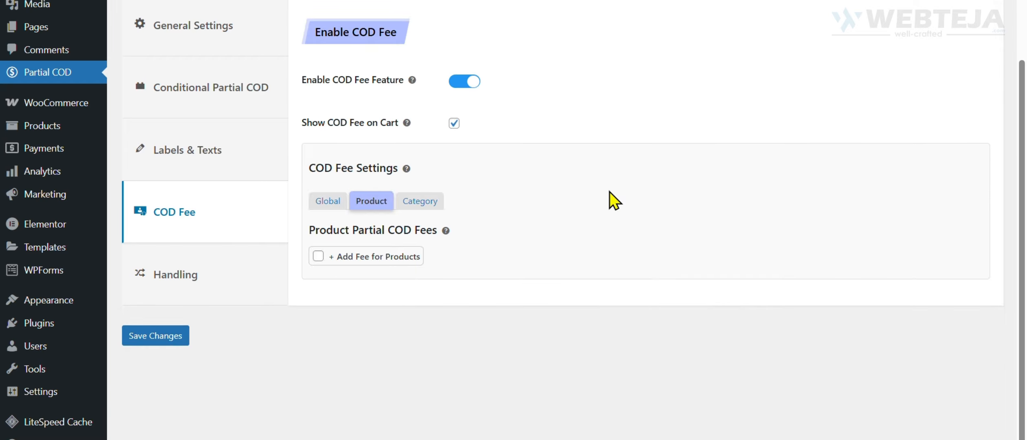
left_click(409, 259)
scroll(680, 182, "down", 3)
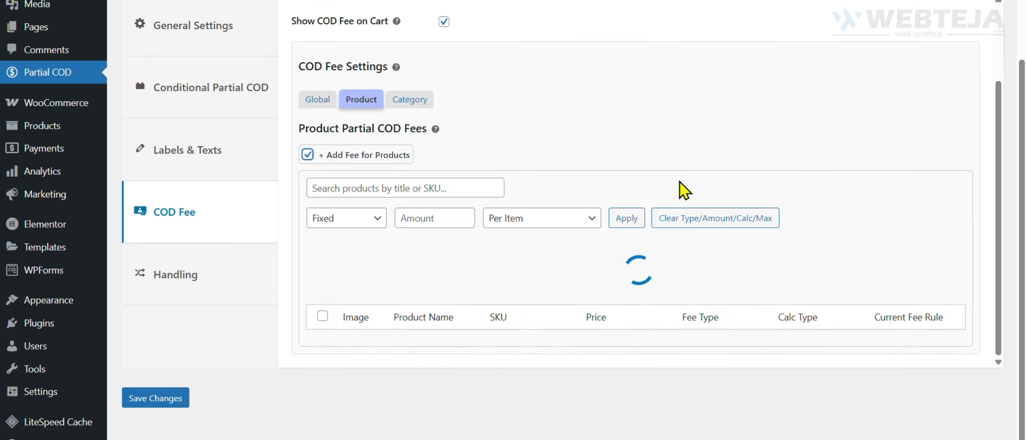
scroll(680, 190, "down", 10)
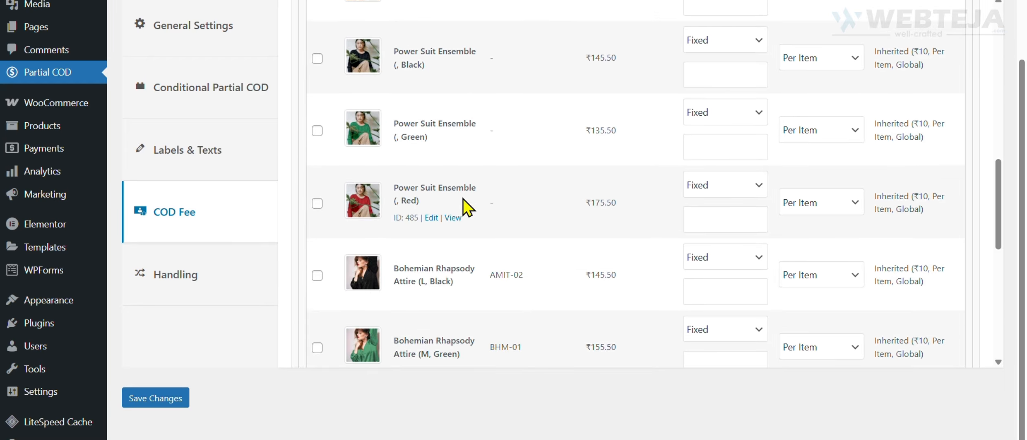
scroll(463, 199, "up", 7)
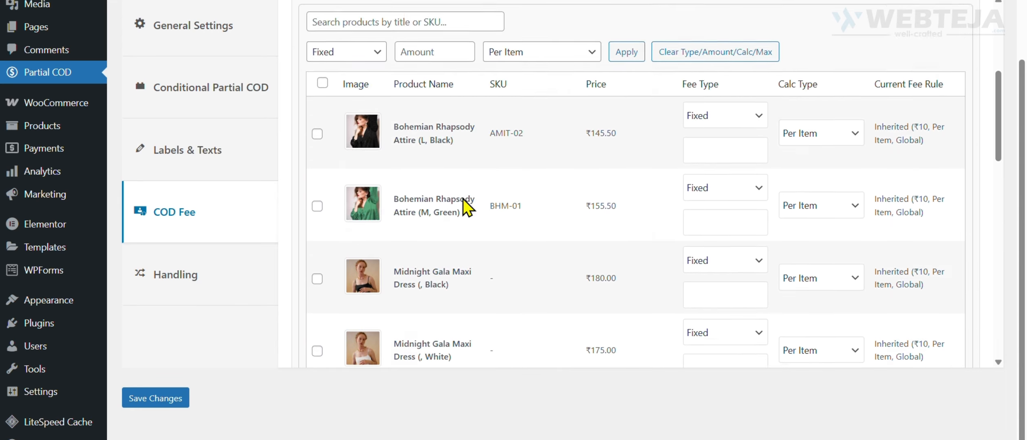
scroll(463, 199, "down", 4)
scroll(465, 207, "up", 2)
Inspect the fee type and calculation type options of the black Bohemian Rhapsody Attire, leaving Fixed and Per Item.
left_click(733, 84)
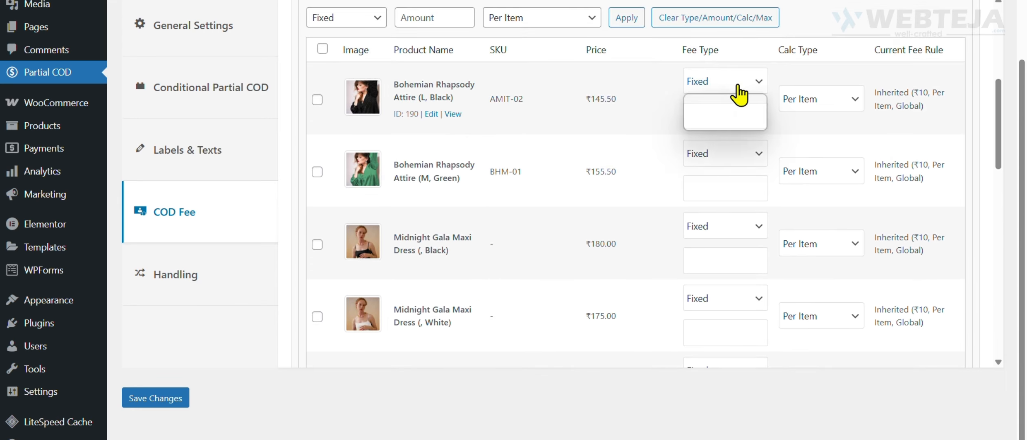
left_click(729, 82)
left_click(820, 101)
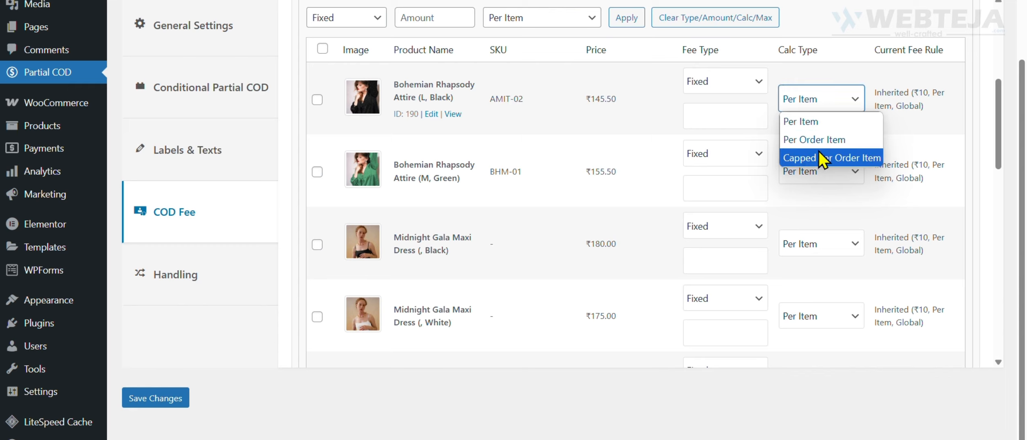
left_click(814, 101)
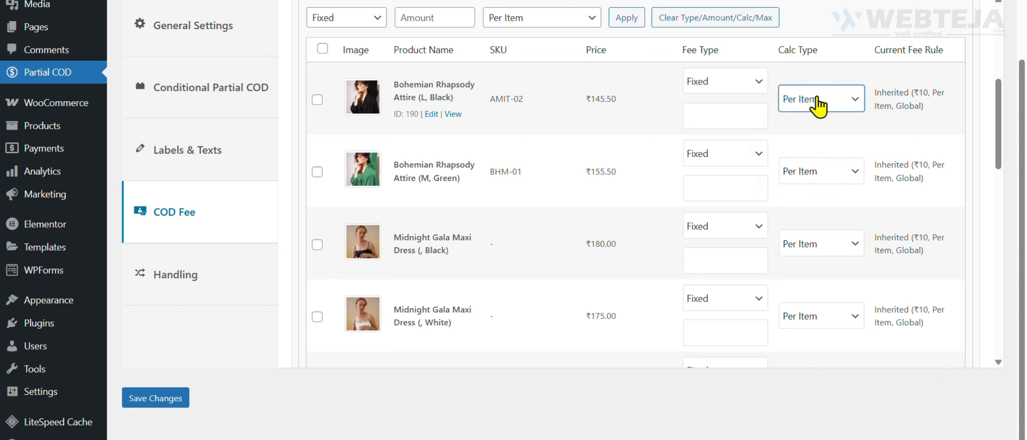
scroll(569, 188, "up", 1)
scroll(564, 180, "up", 3)
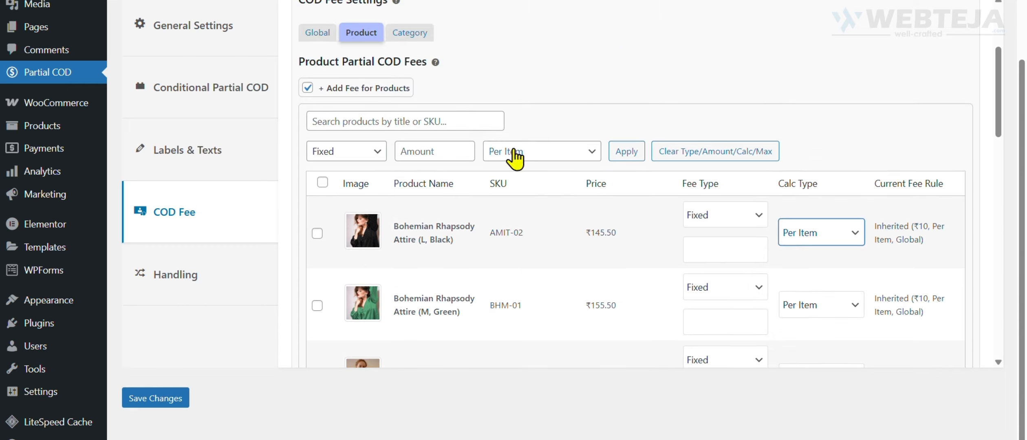
Enable adding COD fees for categories and look through the category fee table.
left_click(403, 35)
left_click(317, 256)
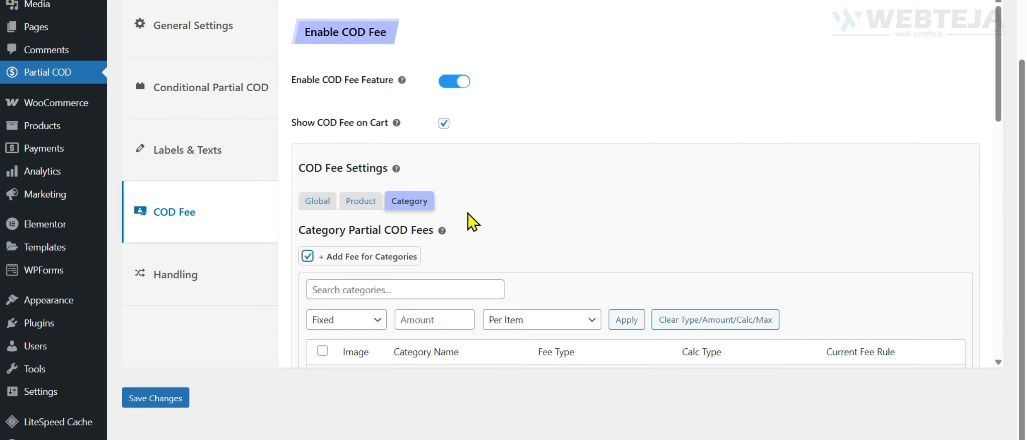
scroll(619, 179, "down", 3)
scroll(595, 188, "down", 8)
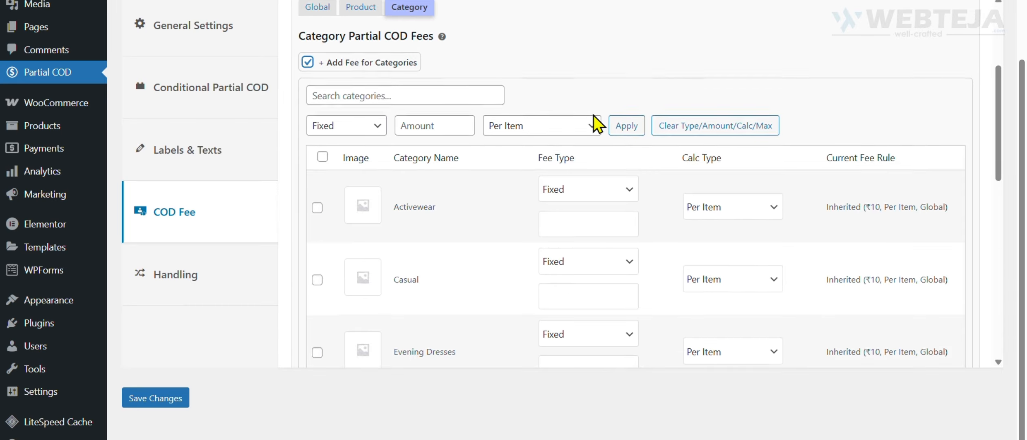
scroll(469, 183, "up", 4)
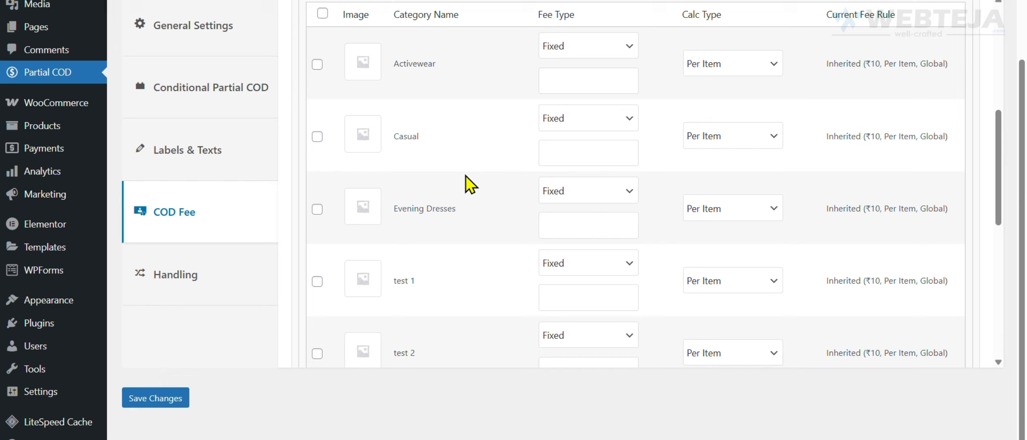
Inspect the calculation type of the Activewear category and the remaining categories, and return to the global COD fee settings.
left_click(734, 73)
scroll(467, 243, "up", 6)
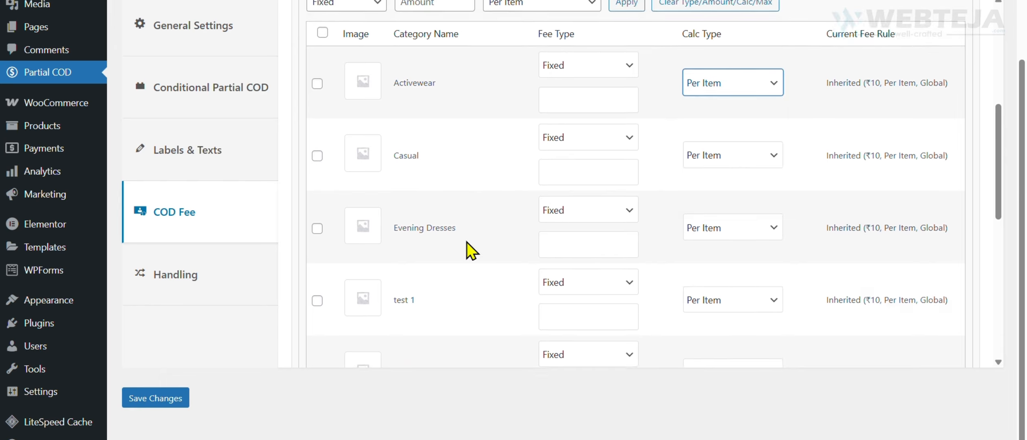
scroll(716, 200, "down", 10)
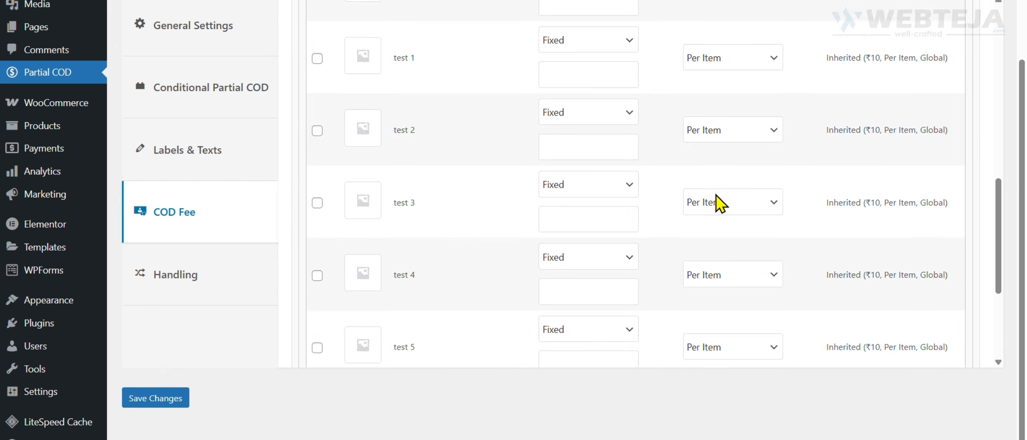
scroll(716, 200, "up", 12)
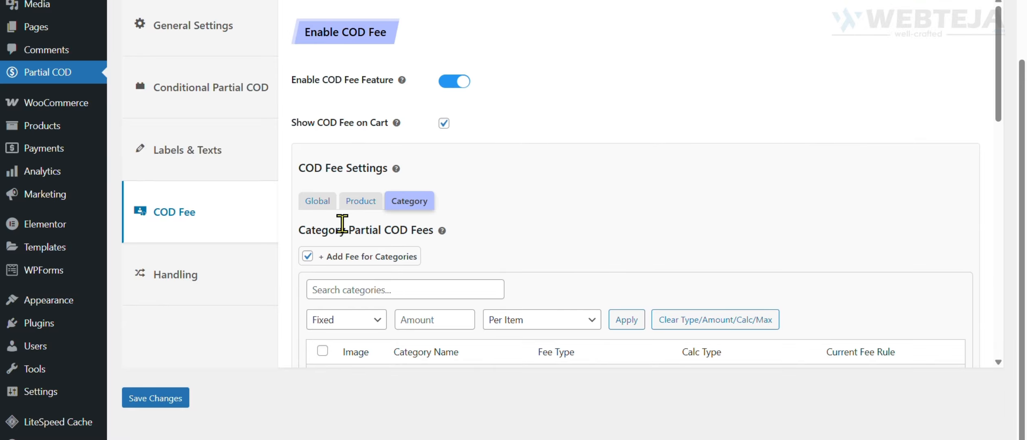
left_click(350, 203)
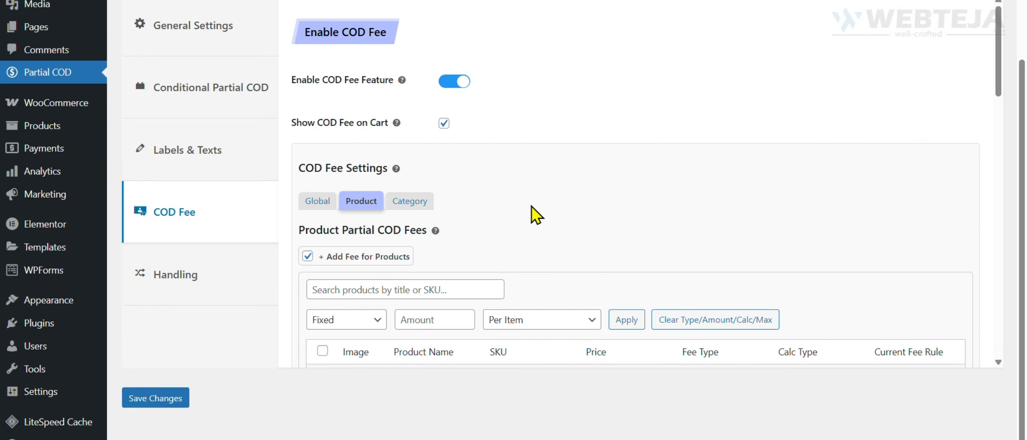
left_click(317, 202)
Open the Handling settings and view the Calculate Deposit on choices, leaving Subtotal selected.
left_click(210, 280)
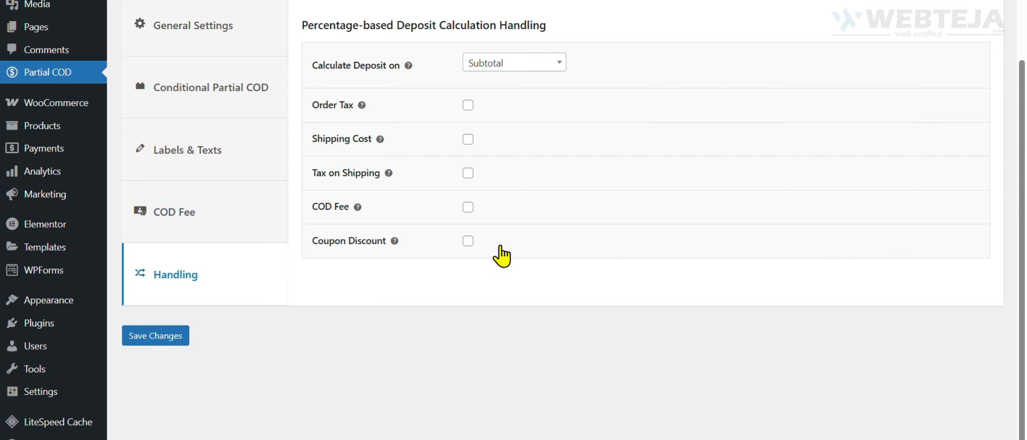
scroll(669, 256, "up", 3)
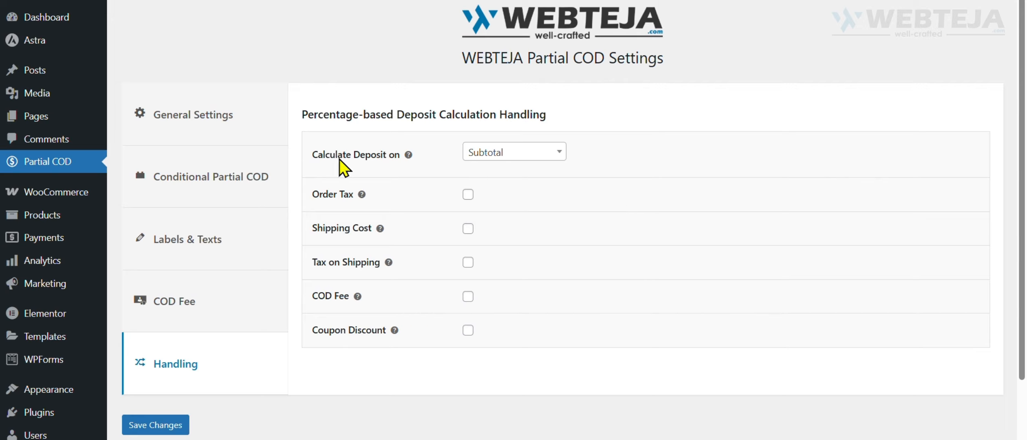
left_click(505, 154)
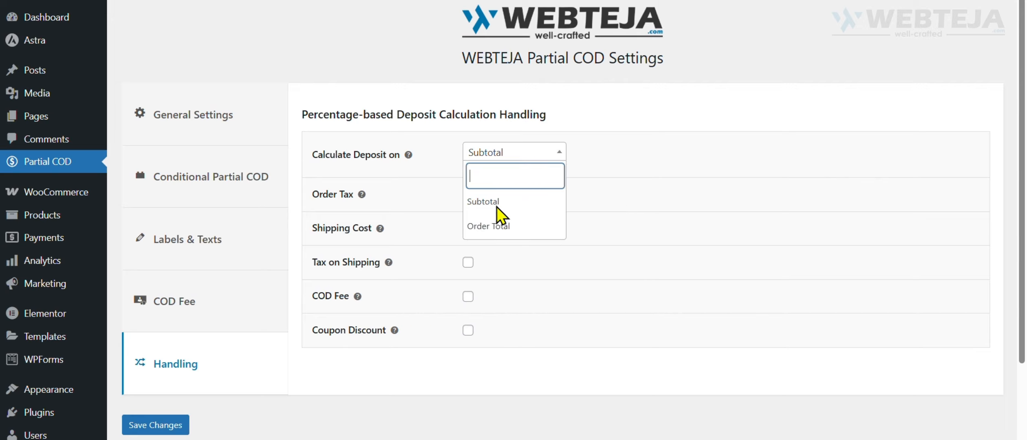
left_click(522, 157)
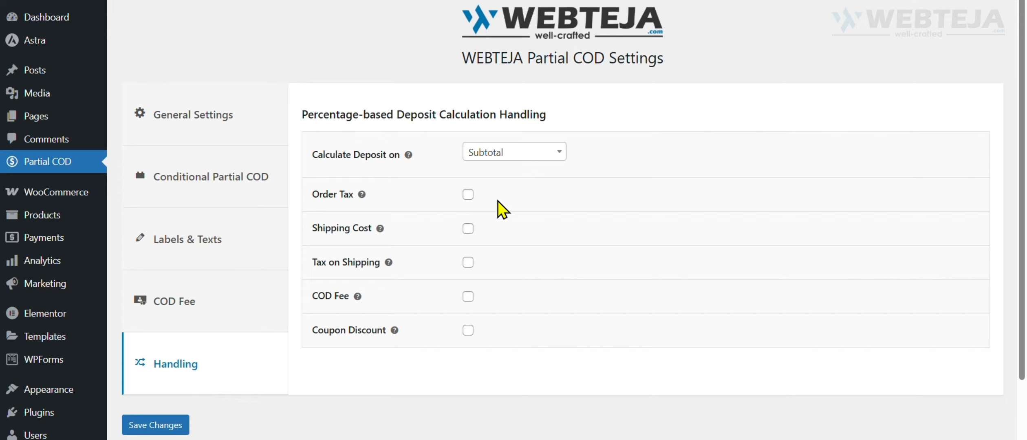
Examine the Order Tax, Shipping Cost, Tax on Shipping, COD Fee and Coupon Discount handling options.
left_click_drag(313, 195, 339, 195)
left_click_drag(317, 228, 352, 229)
left_click_drag(314, 262, 357, 263)
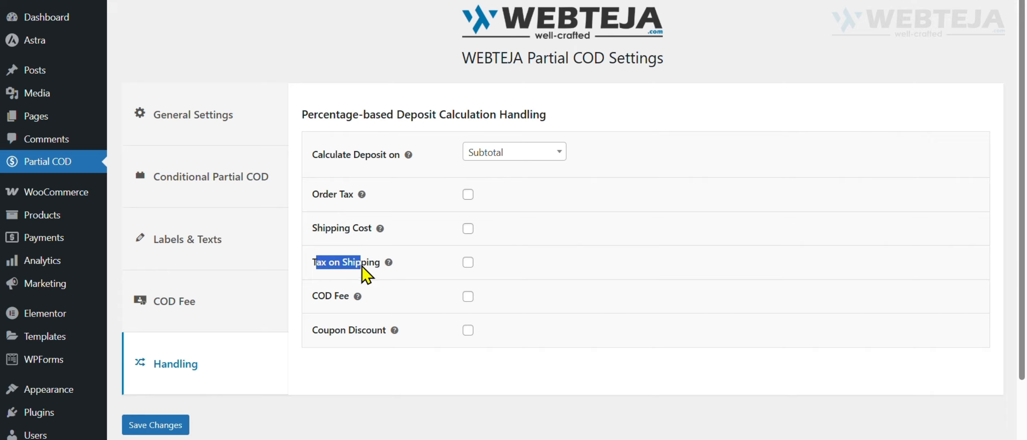
left_click_drag(313, 296, 345, 296)
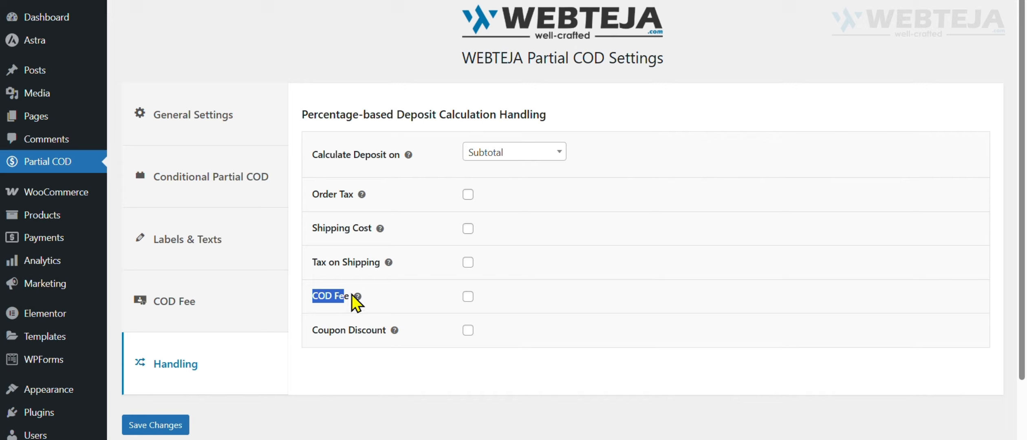
left_click_drag(319, 330, 368, 331)
left_click(531, 354)
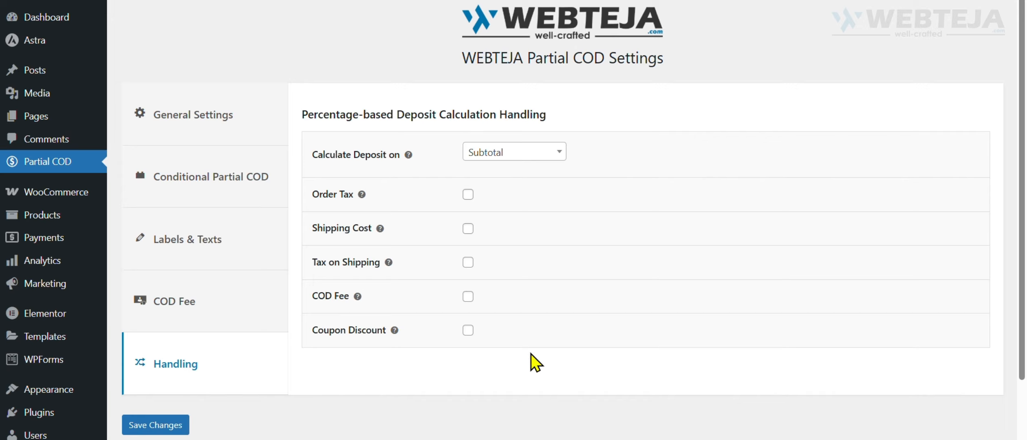
Enable the Order Tax option in the percentage-based deposit calculation handling and read its explanation.
left_click(468, 195)
mouse_move(361, 196)
scroll(292, 373, "down", 2)
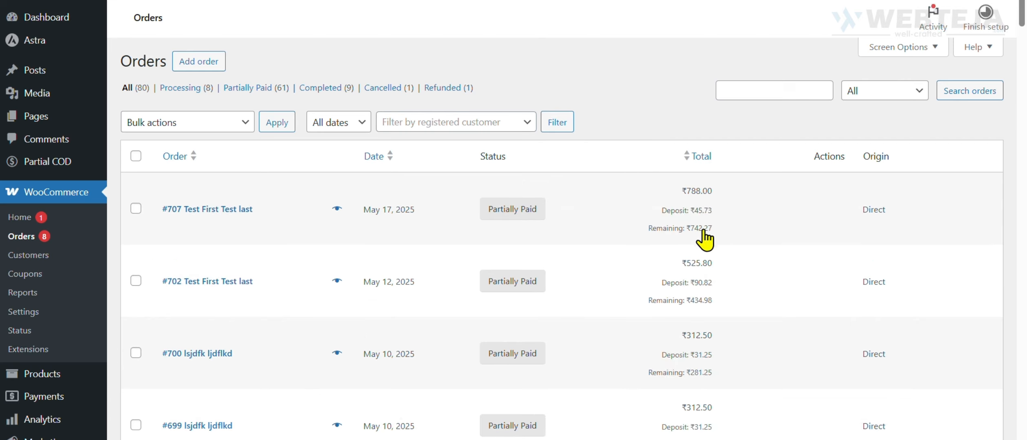
Open the newest partially paid WooCommerce order and examine its totals and Payment Summary.
left_click(199, 210)
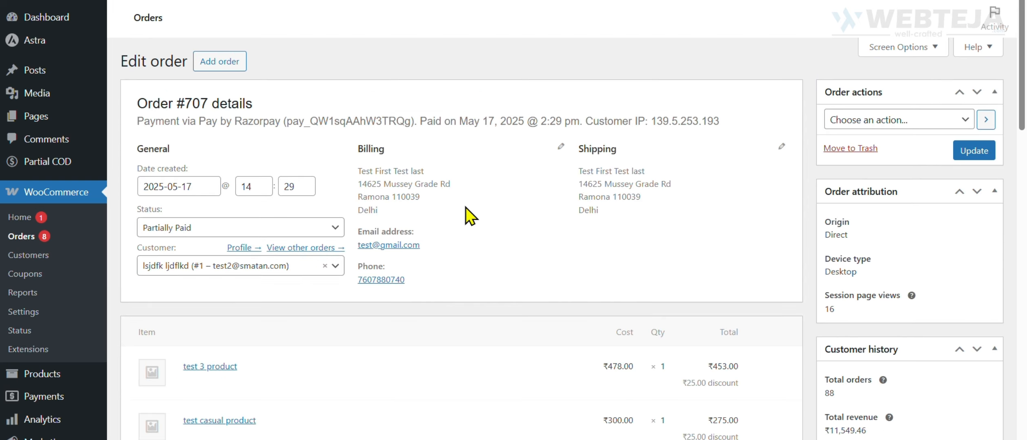
scroll(454, 305, "down", 10)
left_click_drag(631, 96, 757, 212)
left_click(631, 178)
scroll(403, 278, "down", 5)
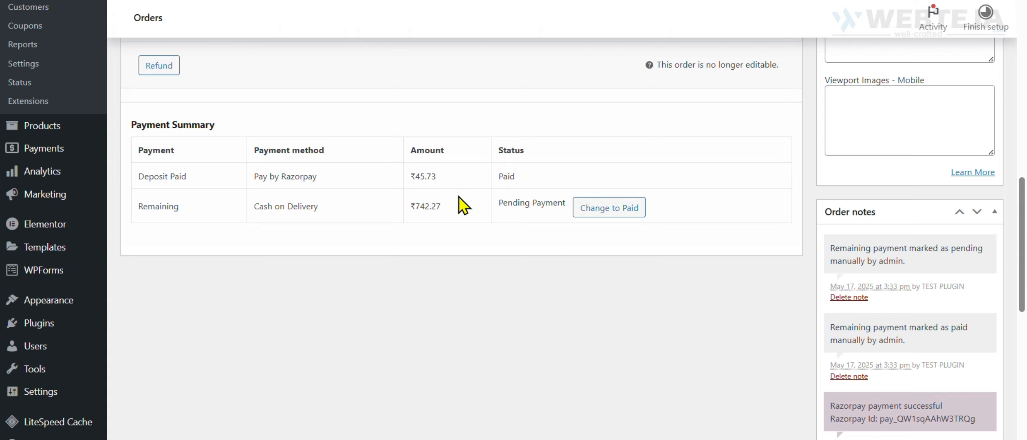
Try changing the remaining Cash on Delivery payment to Paid, and switch it back to pending.
left_click(602, 207)
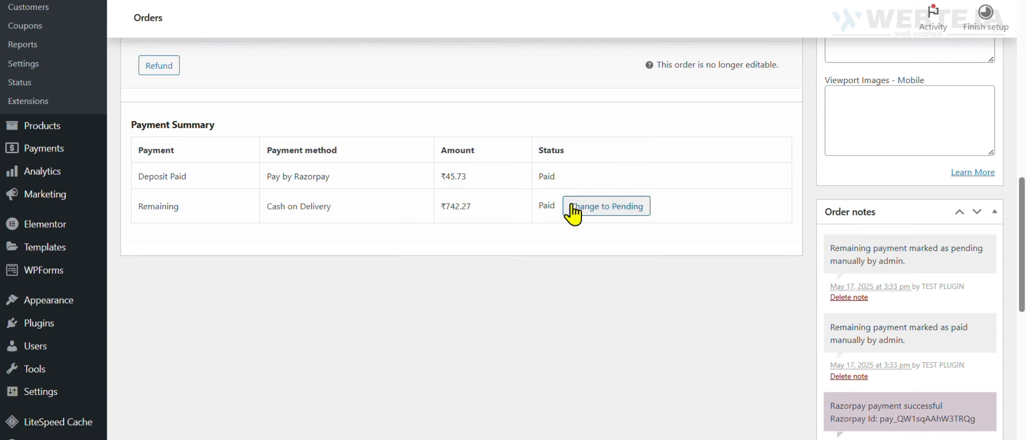
left_click(597, 208)
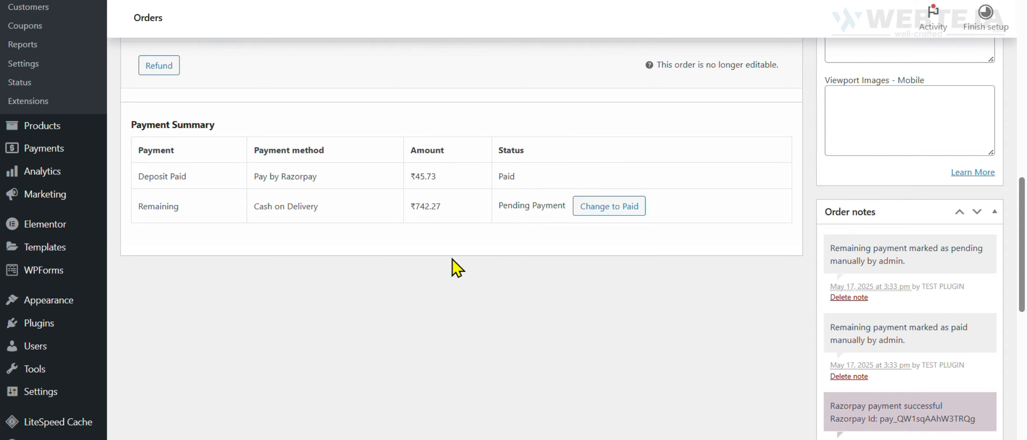
scroll(448, 327, "up", 5)
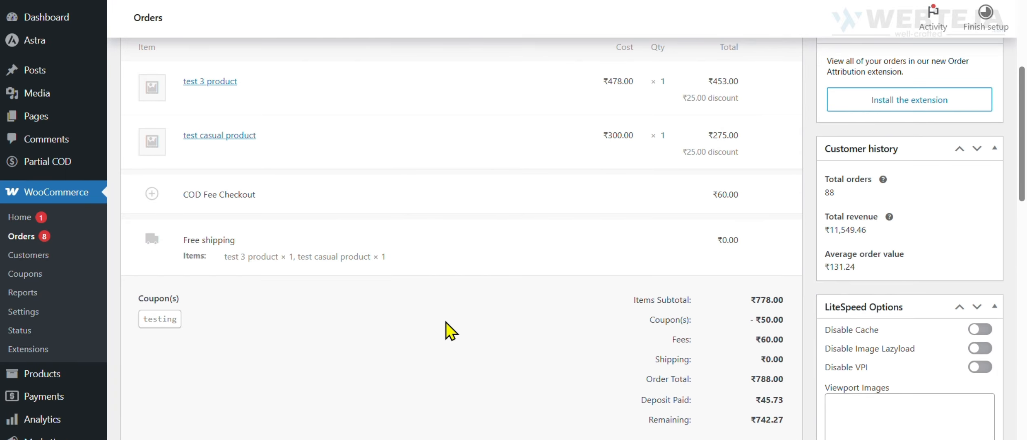
scroll(446, 322, "up", 4)
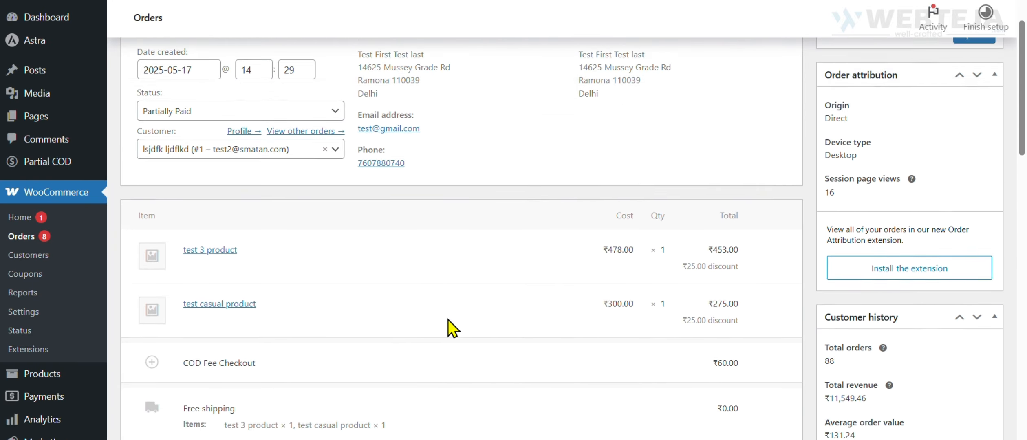
scroll(448, 319, "up", 1)
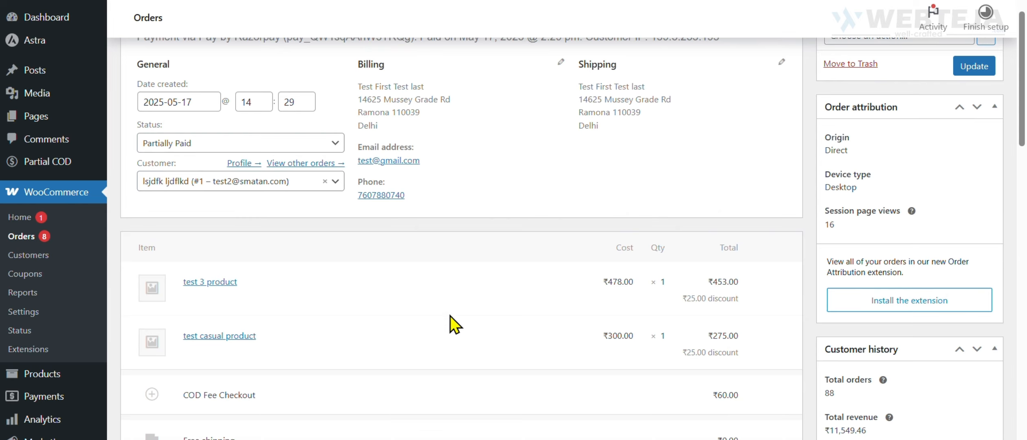
scroll(450, 317, "up", 2)
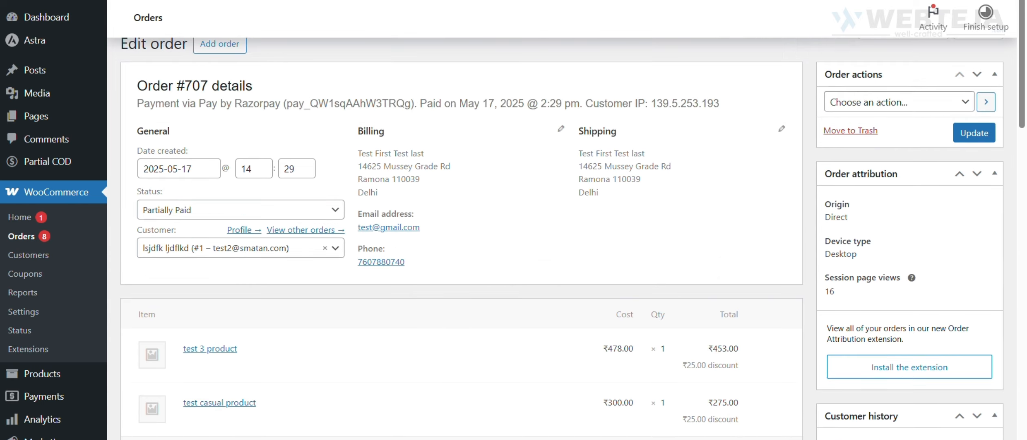